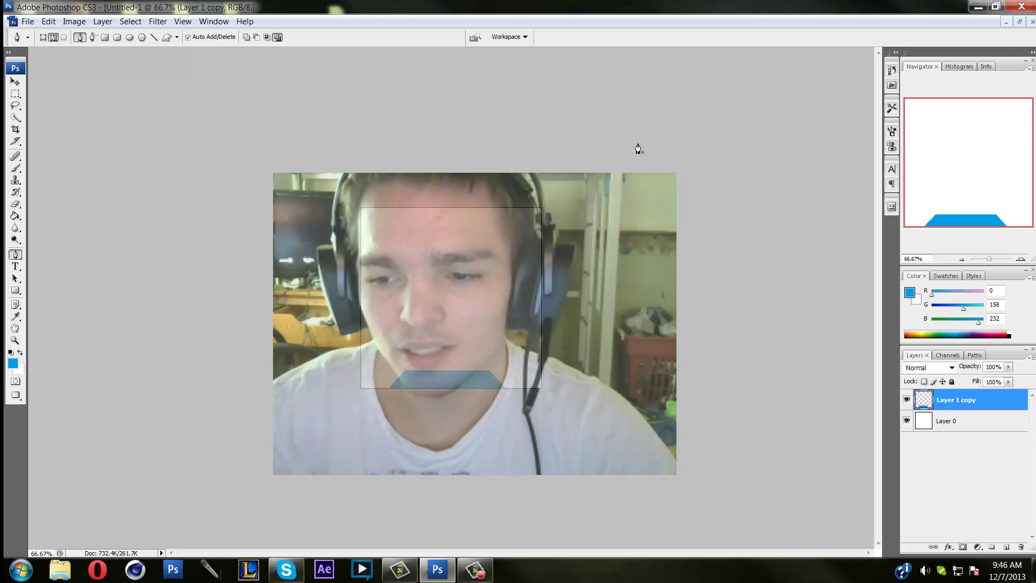
Close the Untitled-1 document without saving its changes
{"action": "left_click", "coordinate": [966, 422]}
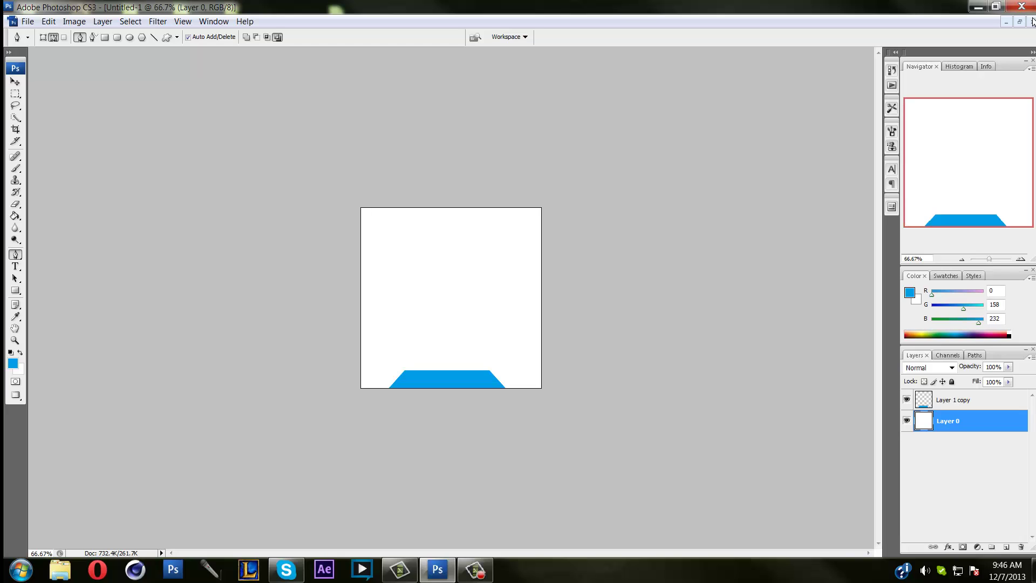
{"action": "left_click", "coordinate": [1032, 21]}
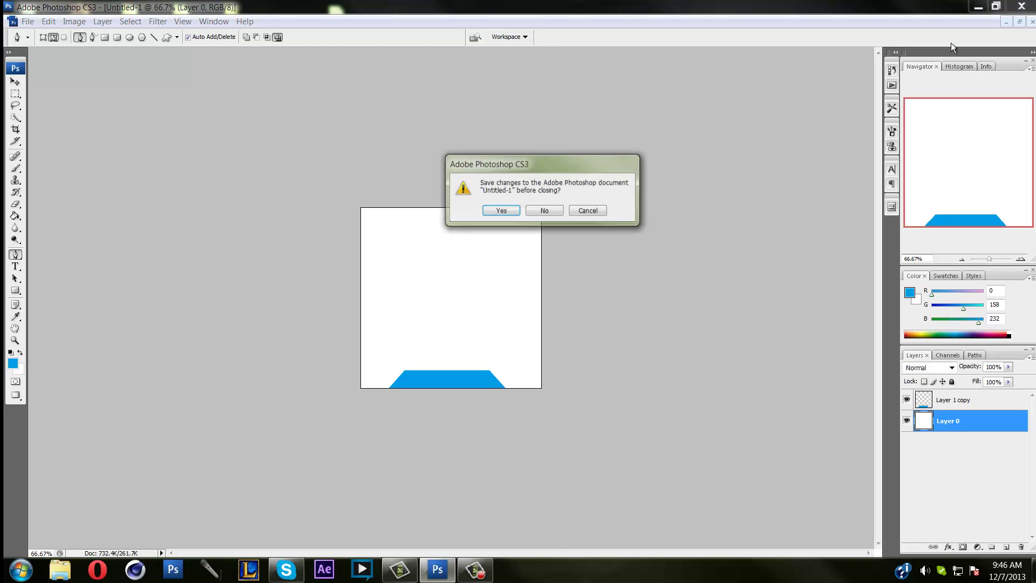
{"action": "left_click", "coordinate": [545, 211]}
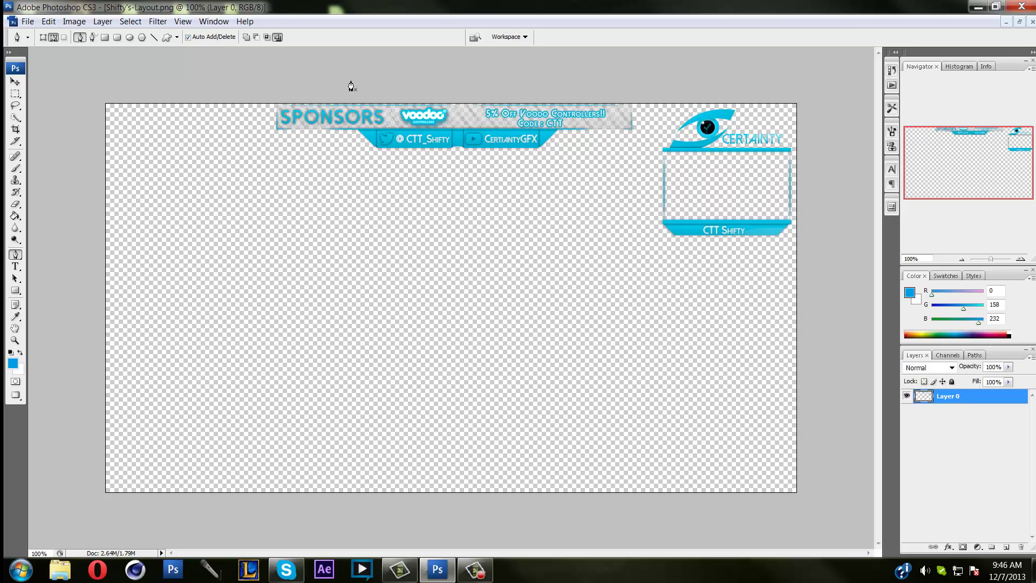
Start a new document and set its width and height to 500 pixels each
{"action": "left_click", "coordinate": [30, 22]}
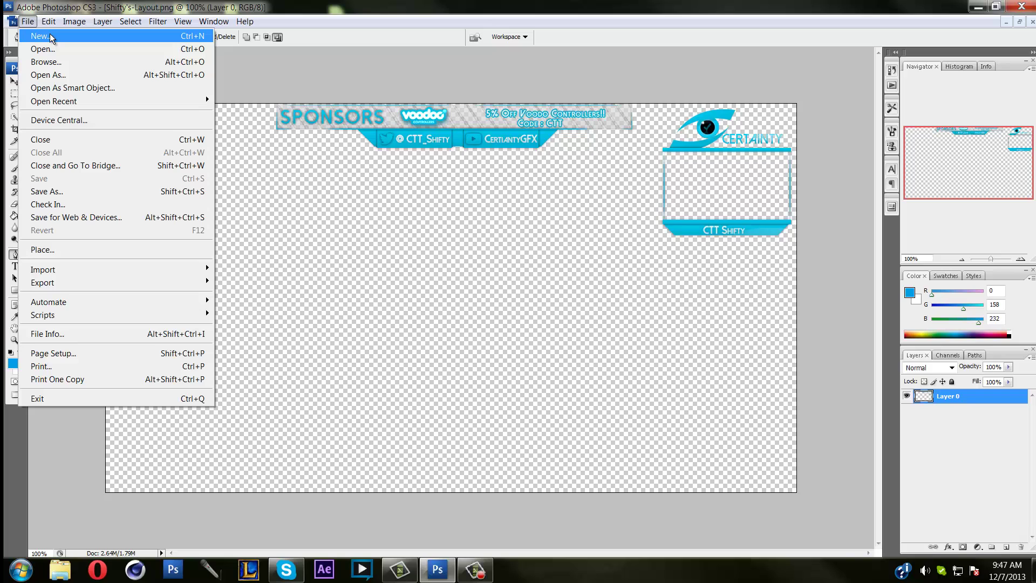
{"action": "left_click", "coordinate": [51, 38]}
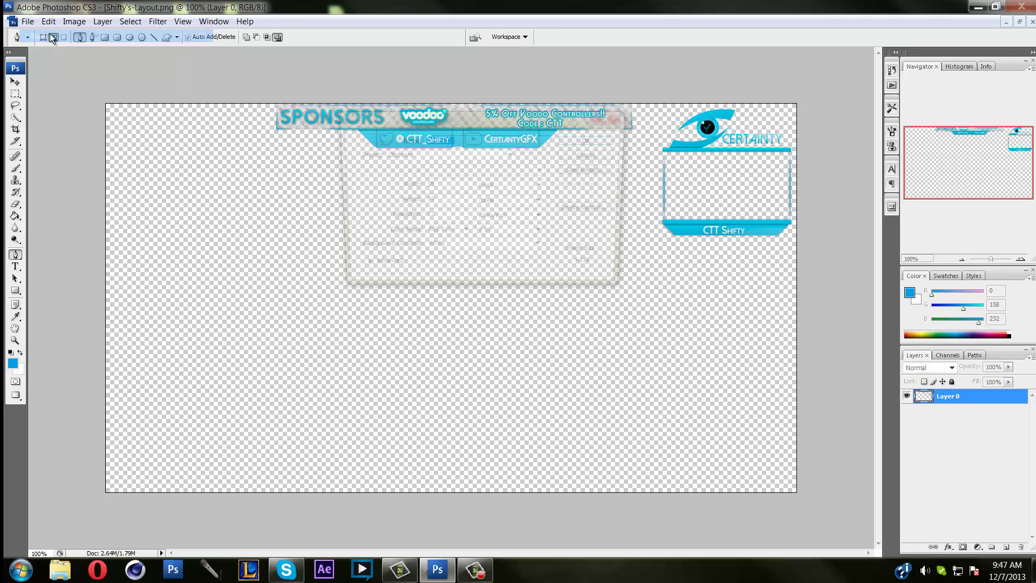
{"action": "double_click", "coordinate": [436, 186]}
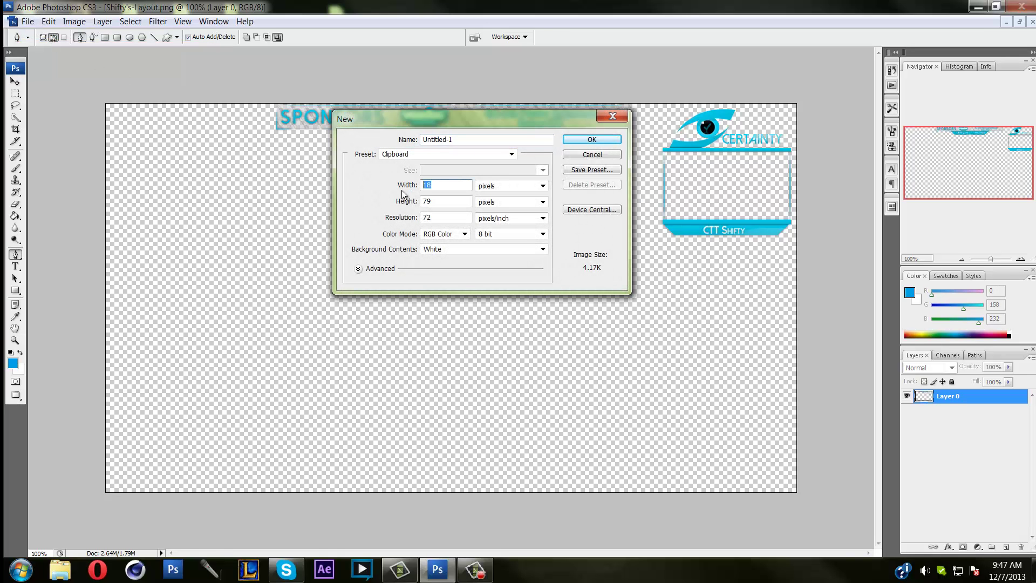
{"action": "type", "text": "500"}
{"action": "key", "text": "Tab"}
{"action": "key", "text": "Tab"}
{"action": "type", "text": "500"}
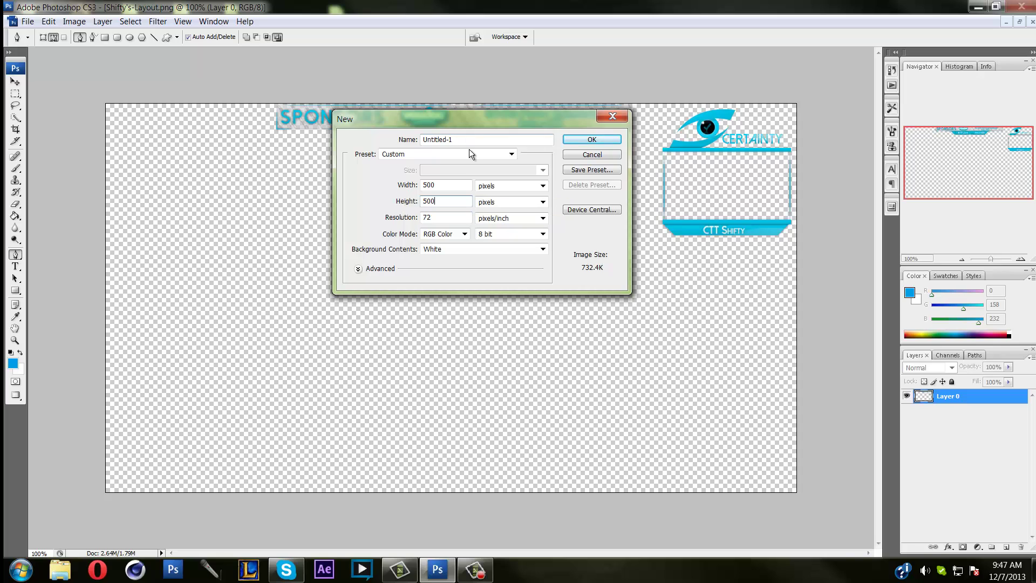
Name the new document Box Tutorial, with pixels as the width unit and RGB Color mode, and create it
{"action": "left_click_drag", "start_coordinate": [467, 139], "coordinate": [410, 135]}
{"action": "type", "text": "Box Tutorial"}
{"action": "left_click", "coordinate": [494, 188]}
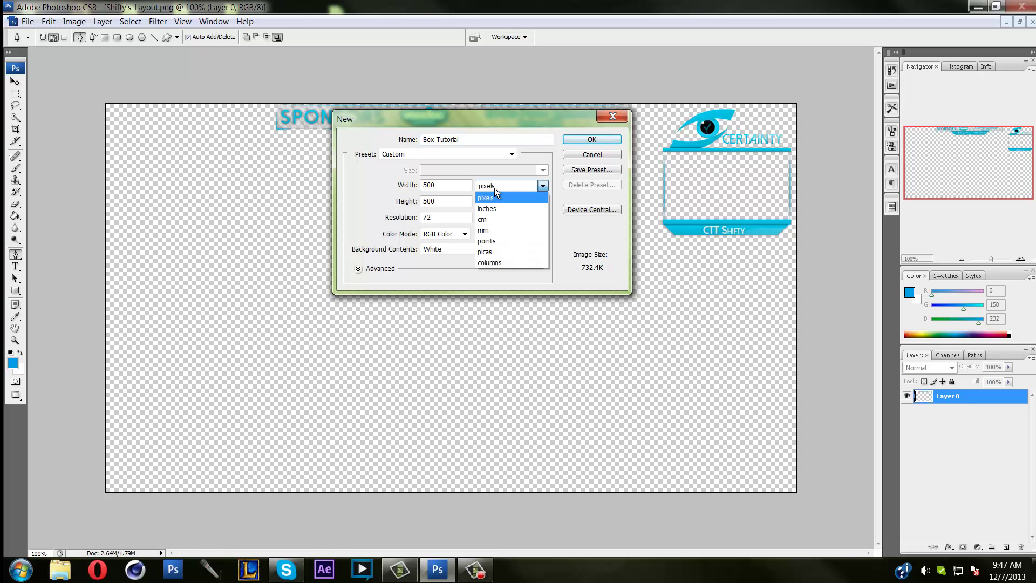
{"action": "left_click", "coordinate": [495, 188]}
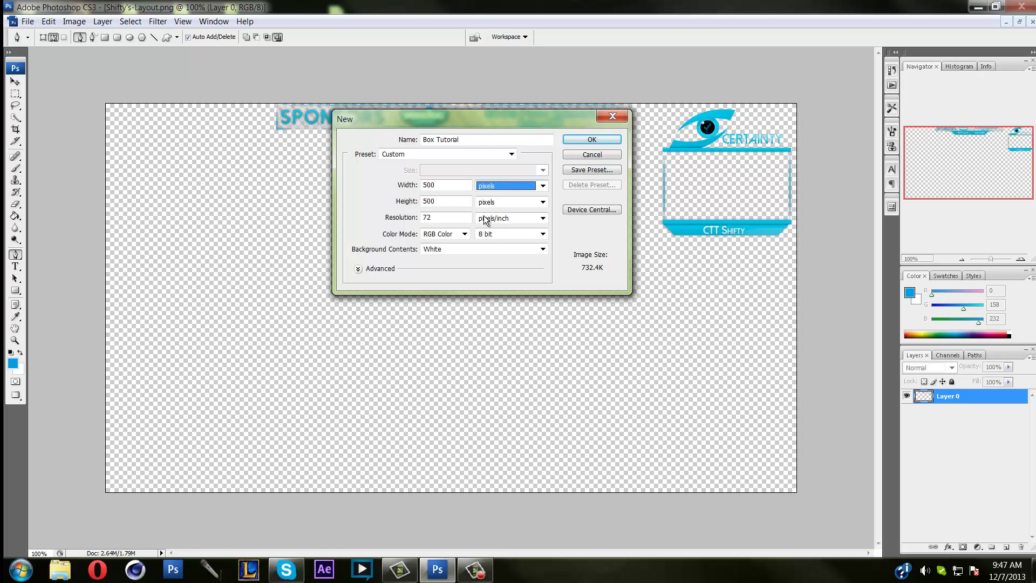
{"action": "left_click", "coordinate": [430, 235]}
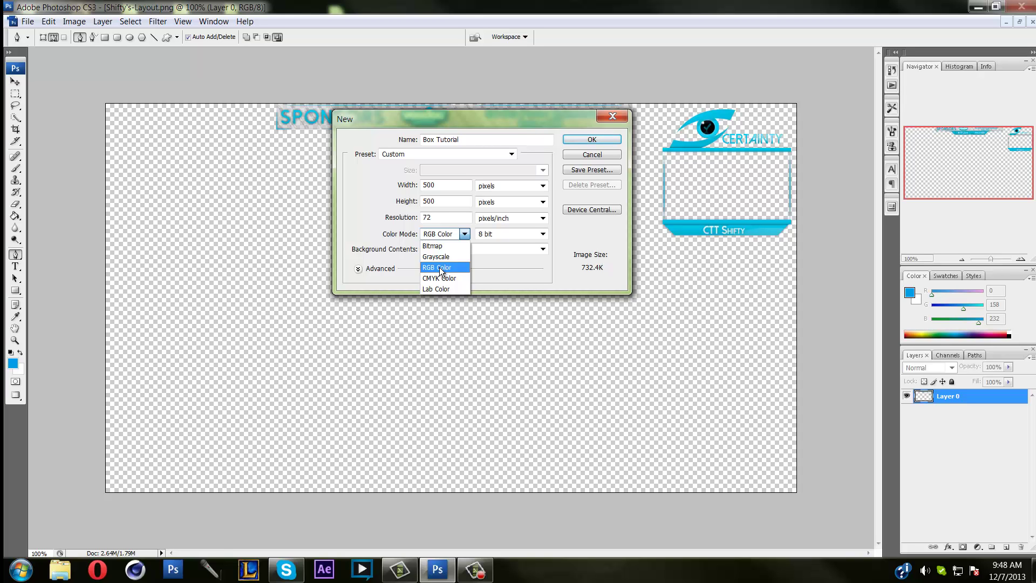
{"action": "left_click", "coordinate": [428, 268]}
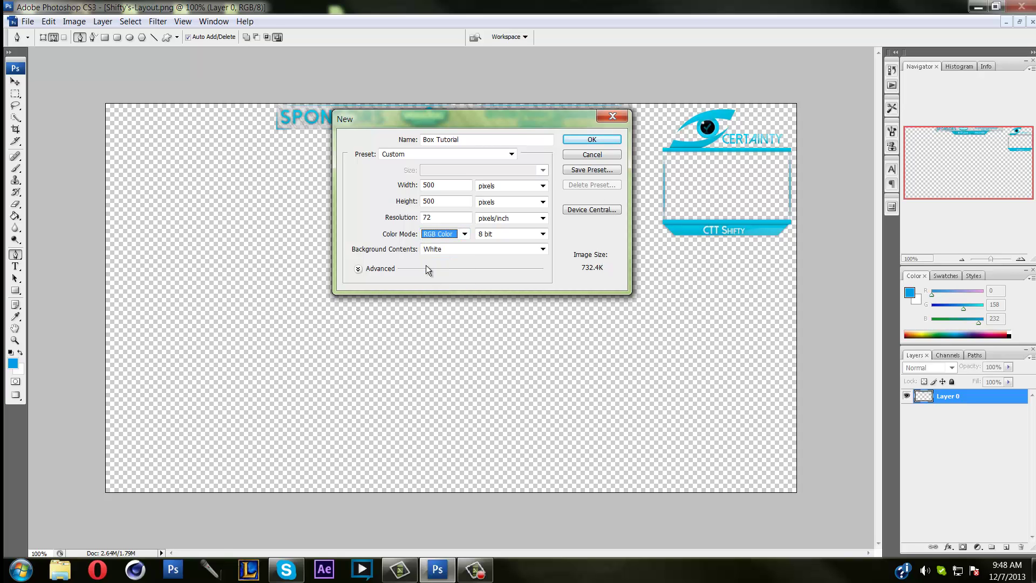
{"action": "left_click", "coordinate": [590, 141]}
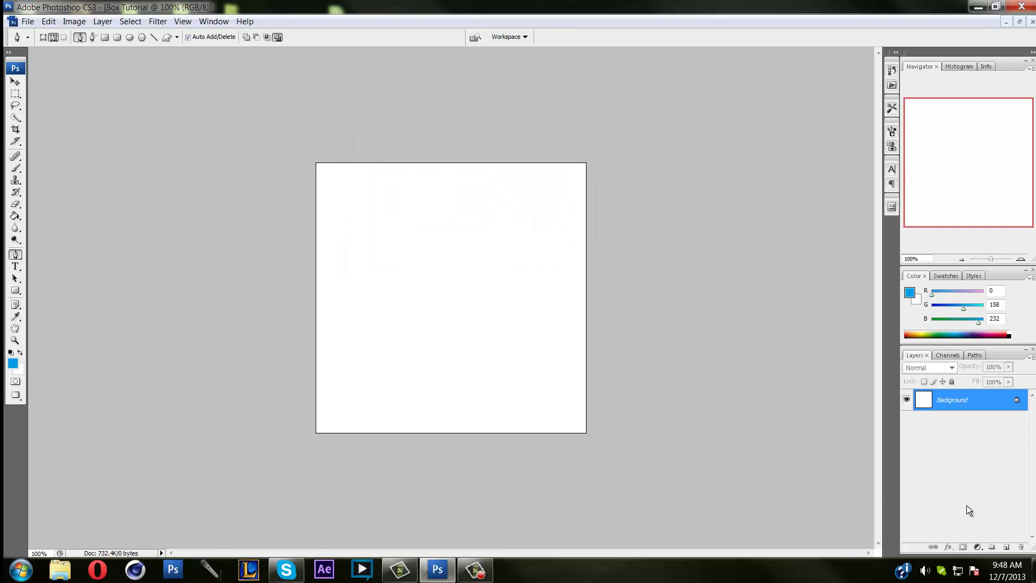
Add a new layer above the Background and rename it Box
{"action": "left_click", "coordinate": [1007, 548]}
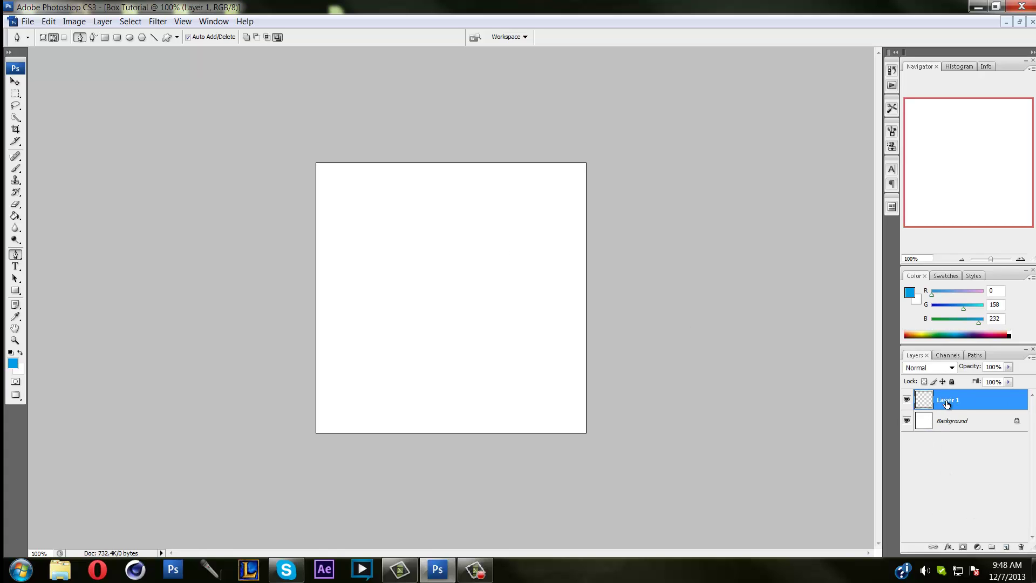
{"action": "double_click", "coordinate": [949, 400]}
{"action": "type", "text": "Box"}
{"action": "key", "text": "Return"}
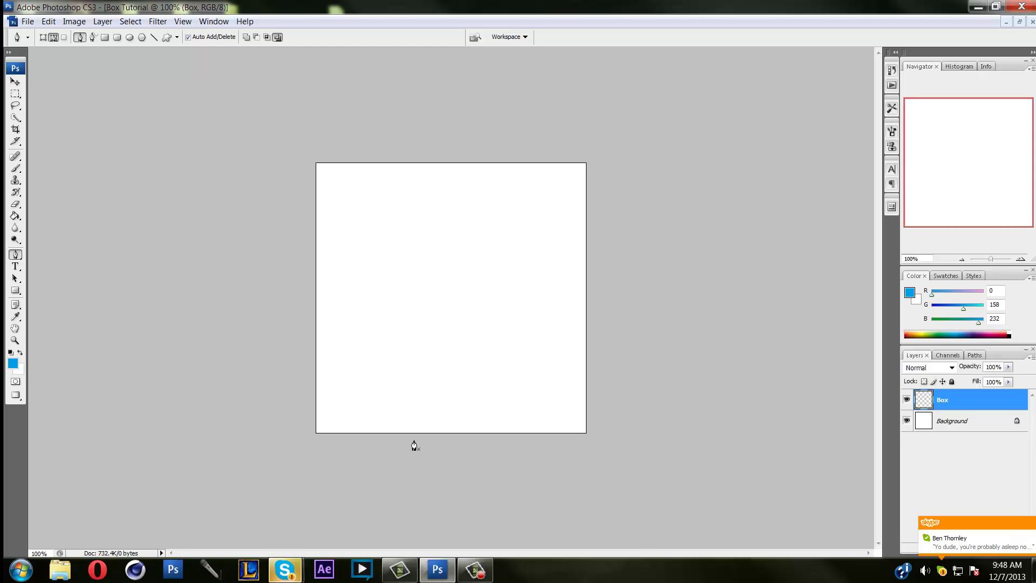
Switch to the incoming Skype chat, reply "Yeah man" and "Im actually tutorial right now xD", and close the conversation
{"action": "left_click", "coordinate": [1006, 540]}
{"action": "left_click", "coordinate": [475, 527]}
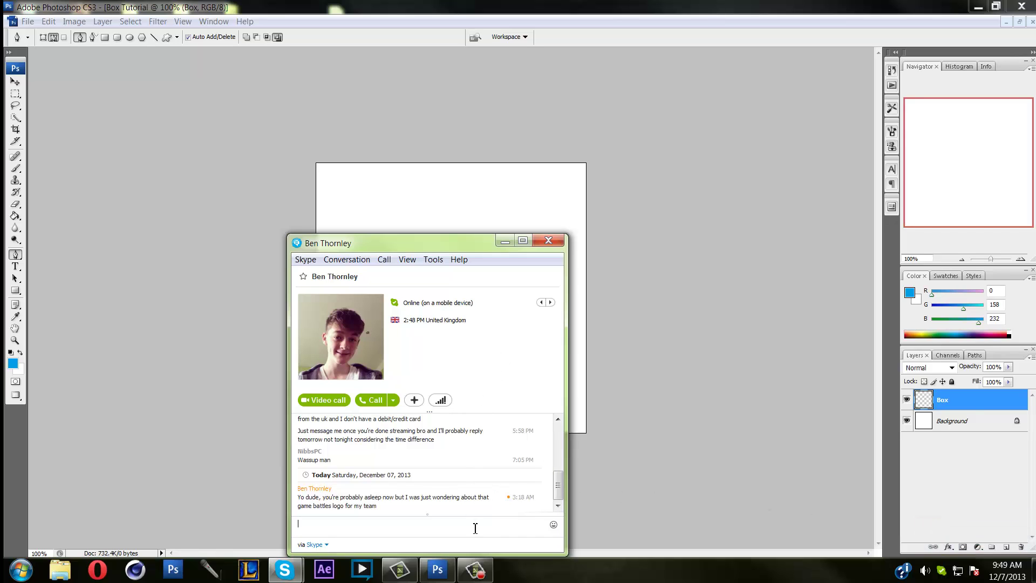
{"action": "type", "text": "Yeah man"}
{"action": "key", "text": "Return"}
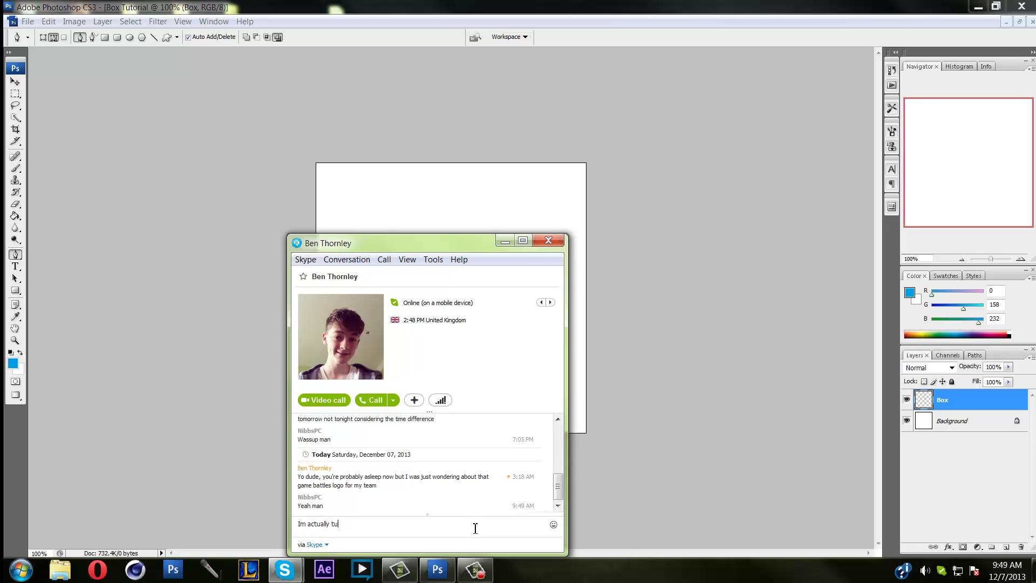
{"action": "type", "text": "r"}
{"action": "type", "text": "D"}
{"action": "key", "text": "Return"}
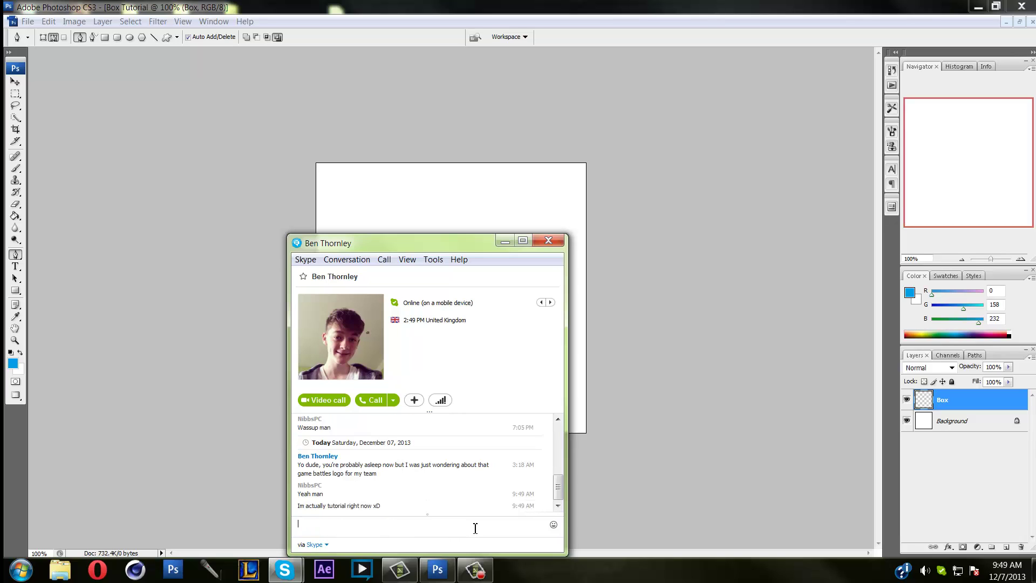
{"action": "left_click_drag", "start_coordinate": [398, 250], "coordinate": [783, 186]}
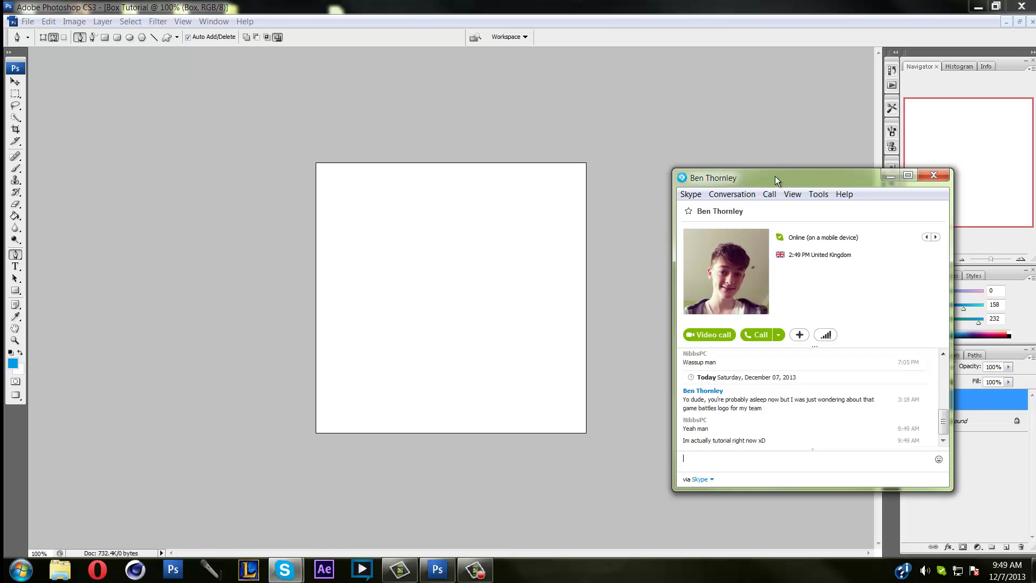
{"action": "key", "text": "Escape"}
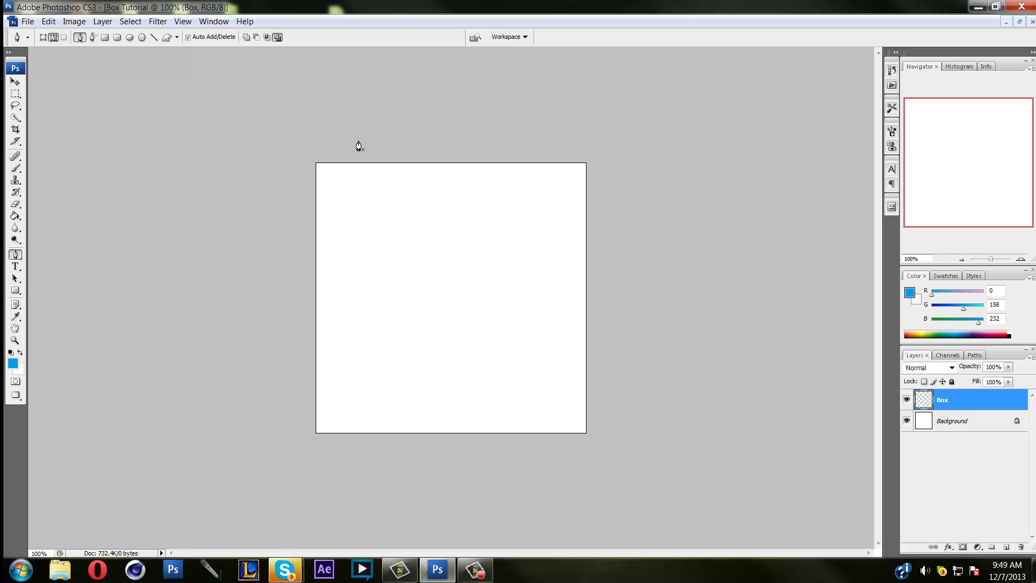
Toggle the Background layer's visibility off and on to compare the transparent canvas with the white one
{"action": "left_click", "coordinate": [908, 421]}
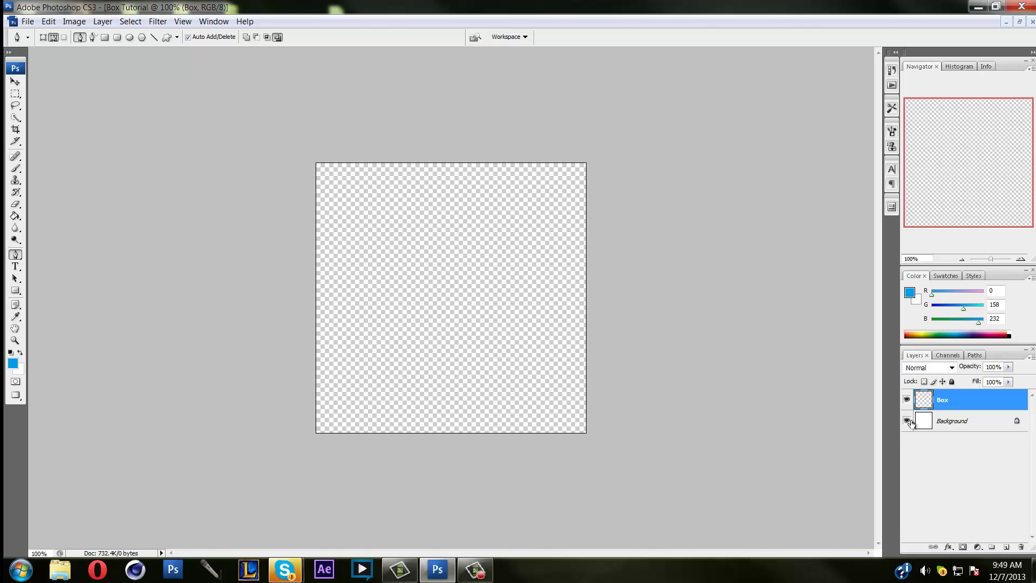
{"action": "left_click", "coordinate": [907, 421]}
{"action": "left_click", "coordinate": [907, 421]}
{"action": "left_click", "coordinate": [907, 421]}
{"action": "left_click", "coordinate": [907, 421]}
{"action": "left_click", "coordinate": [908, 421]}
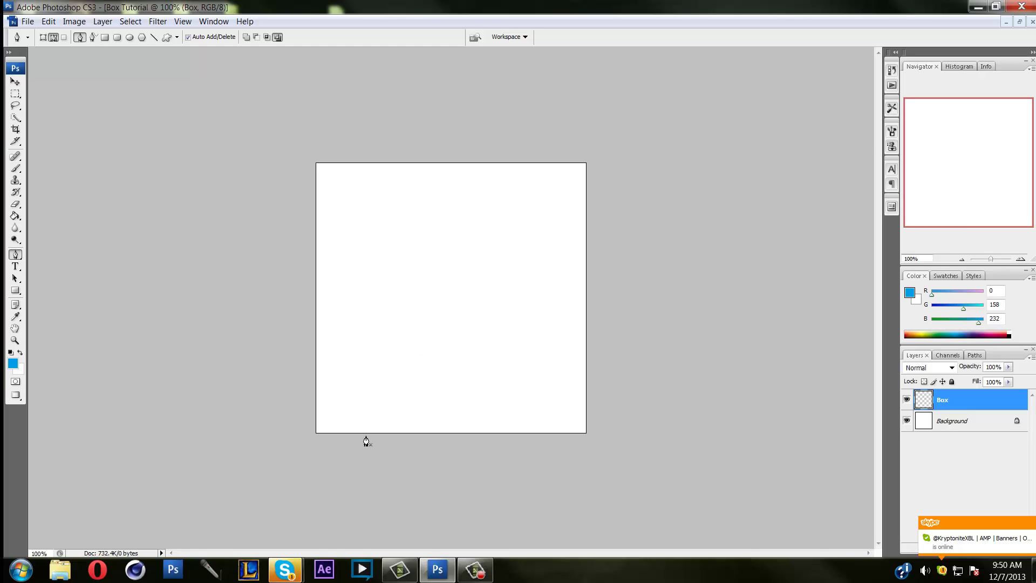
Draw a closed four-point Pen path across the canvas's bottom edge, with a slanted left side and a vertical right side
{"action": "left_click", "coordinate": [339, 447]}
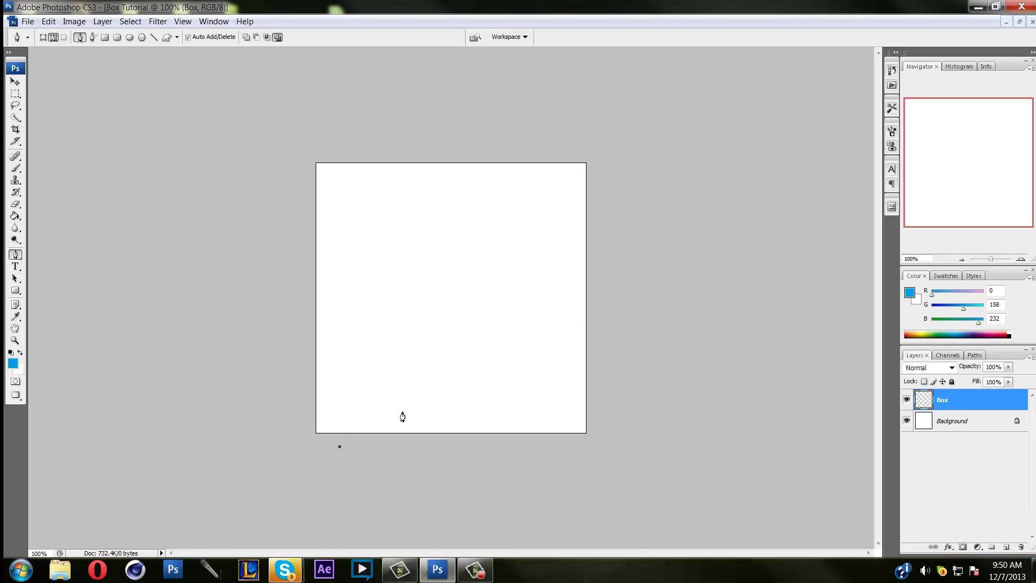
{"action": "left_click", "coordinate": [377, 411]}
{"action": "left_click", "coordinate": [490, 410]}
{"action": "left_click", "coordinate": [488, 446]}
{"action": "left_click", "coordinate": [340, 446]}
Turn the closed path into a new anti-aliased selection with a 0-pixel feather radius
{"action": "right_click", "coordinate": [461, 350]}
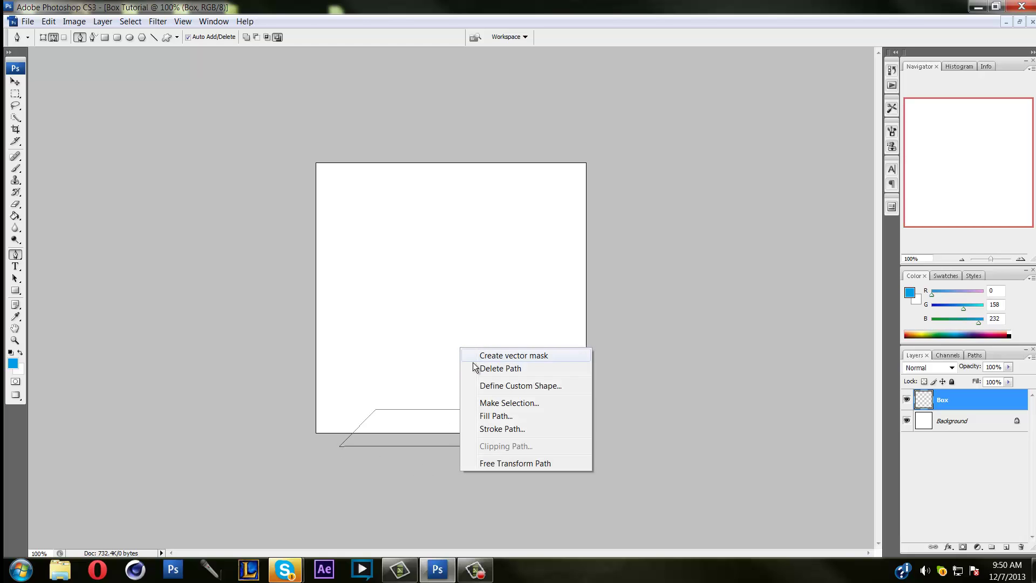
{"action": "left_click", "coordinate": [502, 402]}
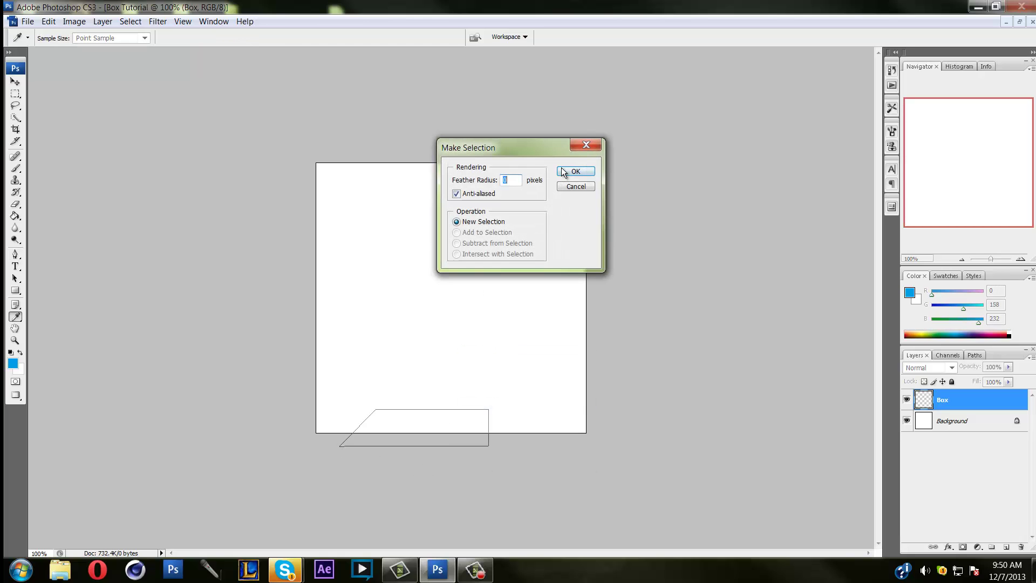
{"action": "left_click", "coordinate": [562, 169]}
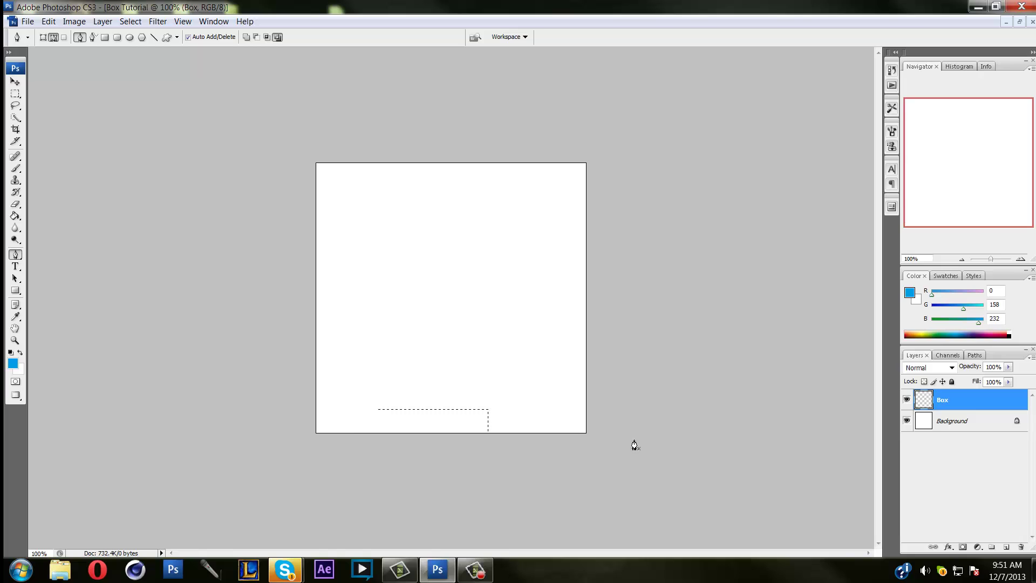
Convert the Background to a regular layer named Layer 0 and fill the selected shape on it with the blue foreground color
{"action": "double_click", "coordinate": [979, 426]}
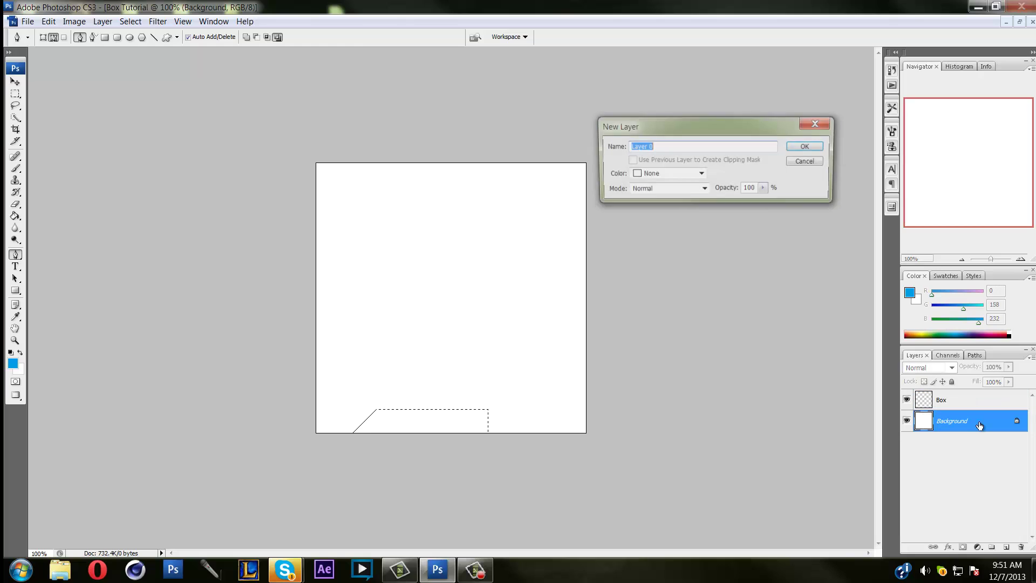
{"action": "left_click", "coordinate": [817, 148]}
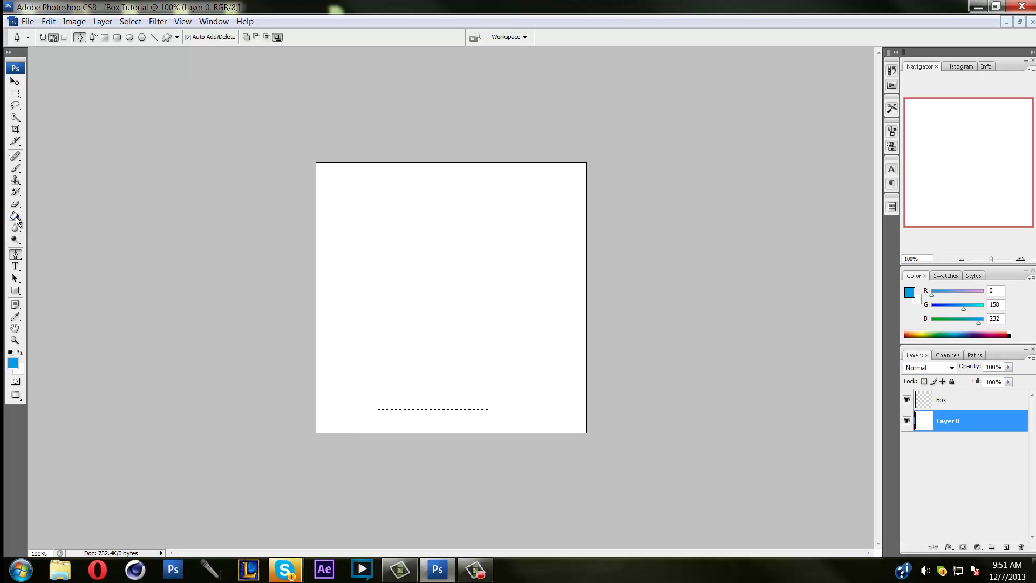
{"action": "left_click_drag", "start_coordinate": [15, 216], "coordinate": [49, 212]}
{"action": "left_click", "coordinate": [418, 426]}
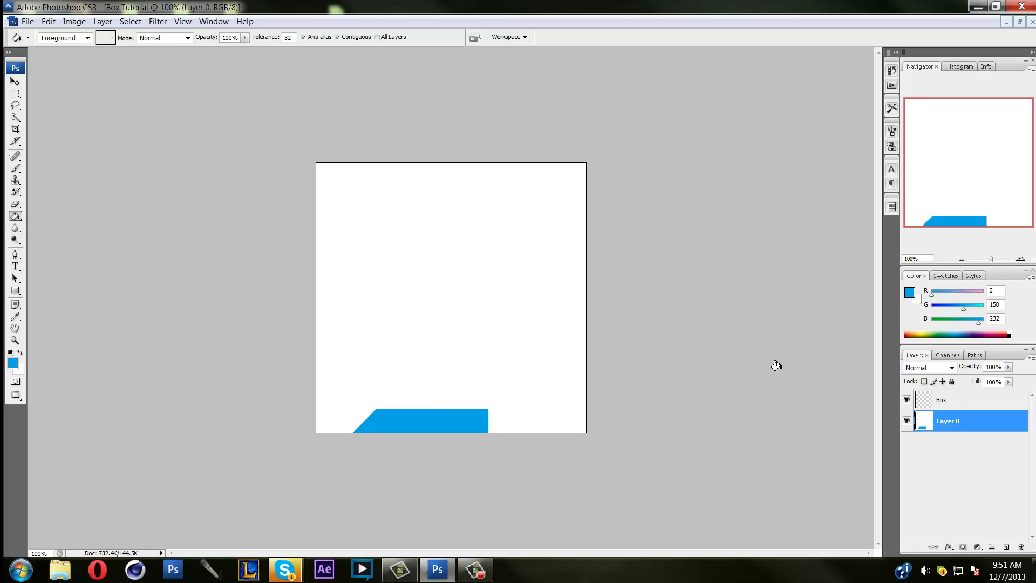
Toggle Layer 0's visibility, try moving the layer toward the canvas's upper left with the Move tool, and undo the move
{"action": "left_click", "coordinate": [907, 420]}
{"action": "left_click", "coordinate": [907, 420]}
{"action": "left_click", "coordinate": [15, 80]}
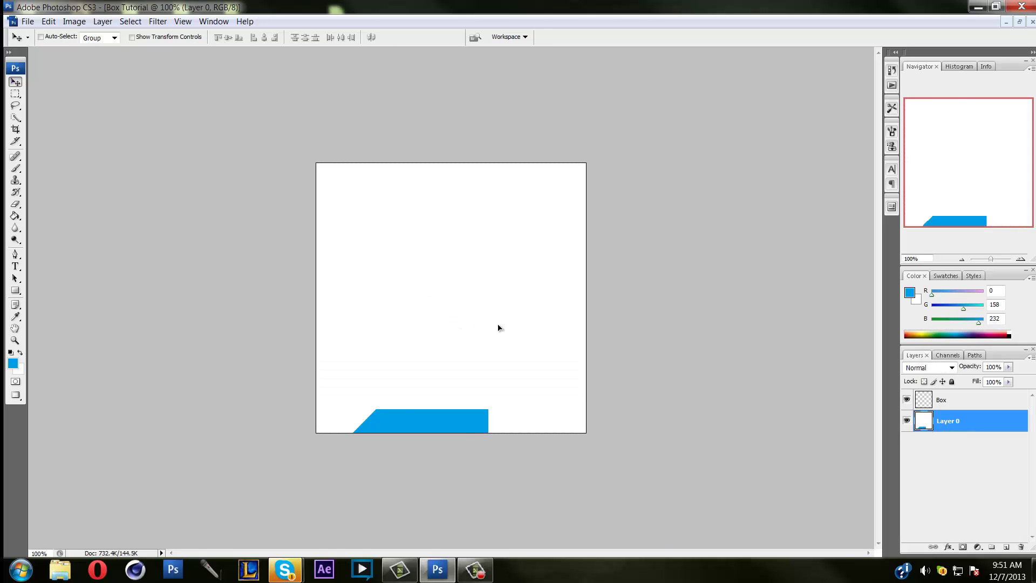
{"action": "left_click_drag", "start_coordinate": [497, 326], "coordinate": [301, 213]}
{"action": "key", "text": "ctrl+z"}
Delete Layer 0 and make the Box layer active
{"action": "left_click", "coordinate": [1021, 546]}
{"action": "left_click", "coordinate": [970, 423]}
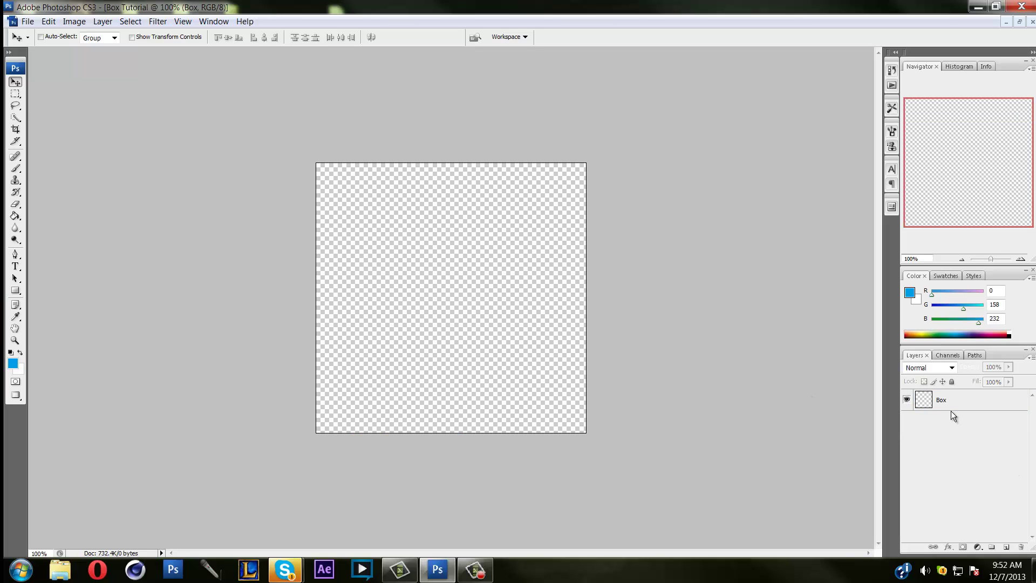
{"action": "left_click", "coordinate": [959, 405]}
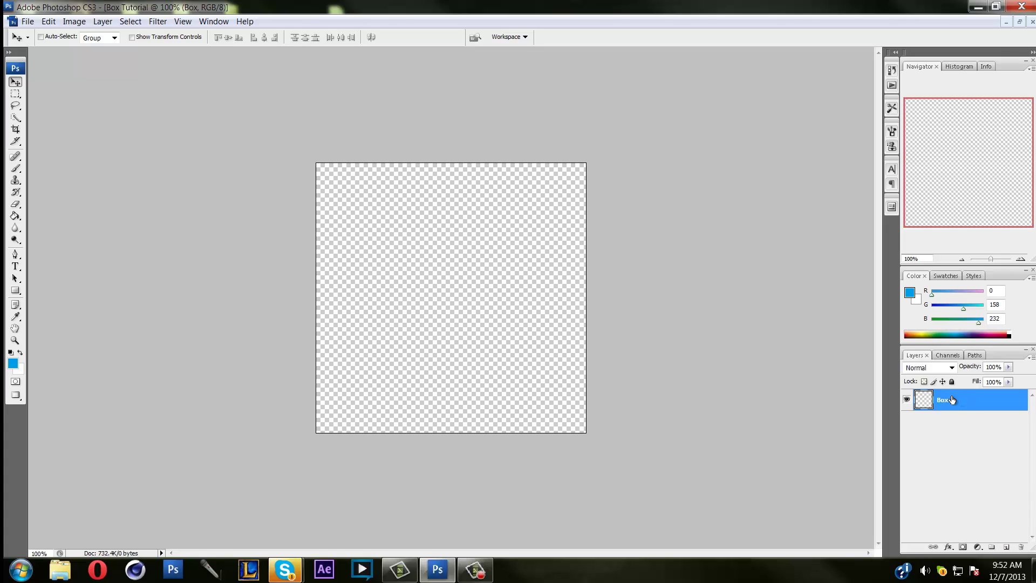
{"action": "mouse_move", "coordinate": [953, 400]}
{"action": "left_mouse_down"}
{"action": "mouse_move", "coordinate": [966, 427]}
{"action": "mouse_move", "coordinate": [974, 548]}
{"action": "mouse_move", "coordinate": [1022, 549]}
{"action": "mouse_move", "coordinate": [997, 456]}
{"action": "mouse_move", "coordinate": [967, 407]}
{"action": "left_mouse_up"}
With the Pen tool, outline a closed box shape with a slanted left side across the bottom edge of the transparent canvas
{"action": "left_click", "coordinate": [15, 254]}
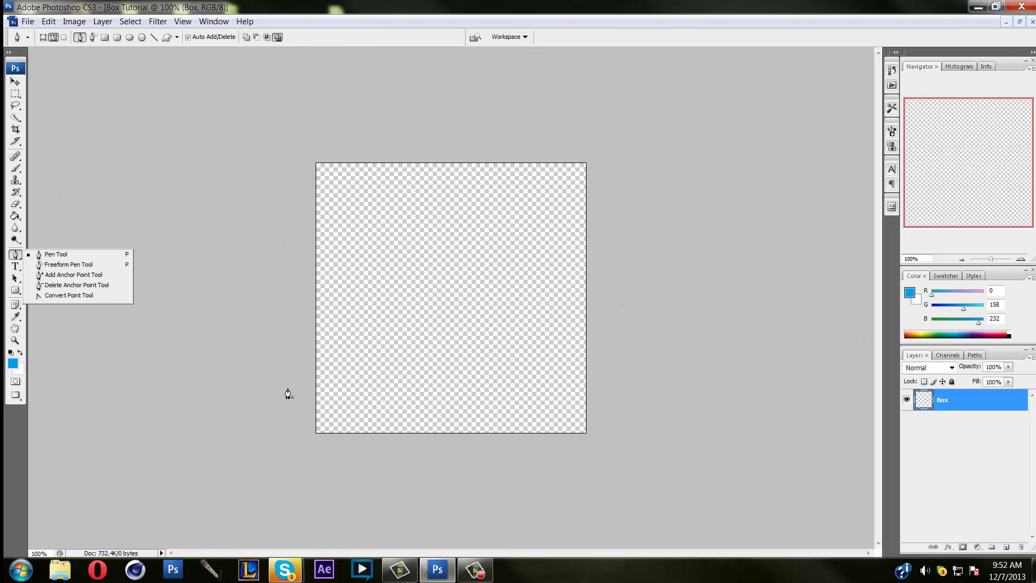
{"action": "left_click", "coordinate": [338, 444]}
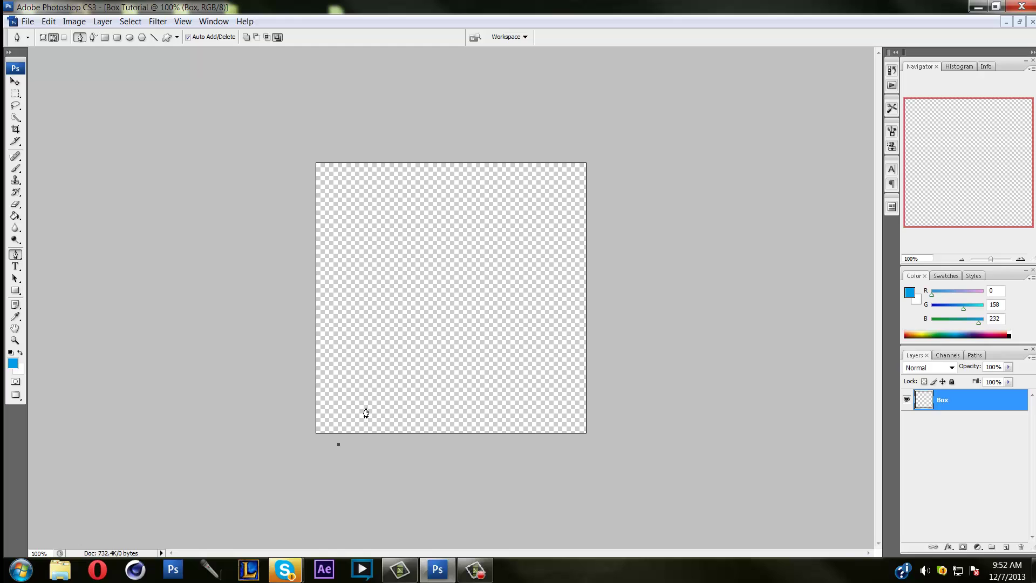
{"action": "left_click", "coordinate": [379, 408]}
{"action": "left_click", "coordinate": [479, 409]}
{"action": "left_click", "coordinate": [479, 448]}
{"action": "left_click", "coordinate": [339, 444]}
Make a selection from the box-shaped path on the Box layer
{"action": "right_click", "coordinate": [446, 367]}
{"action": "left_click", "coordinate": [486, 423]}
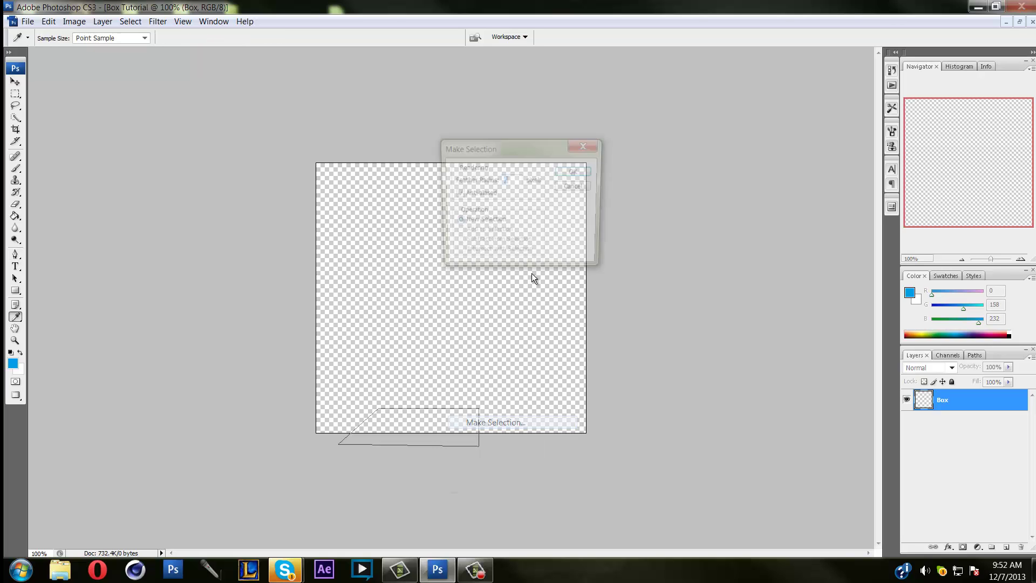
{"action": "left_click", "coordinate": [580, 169]}
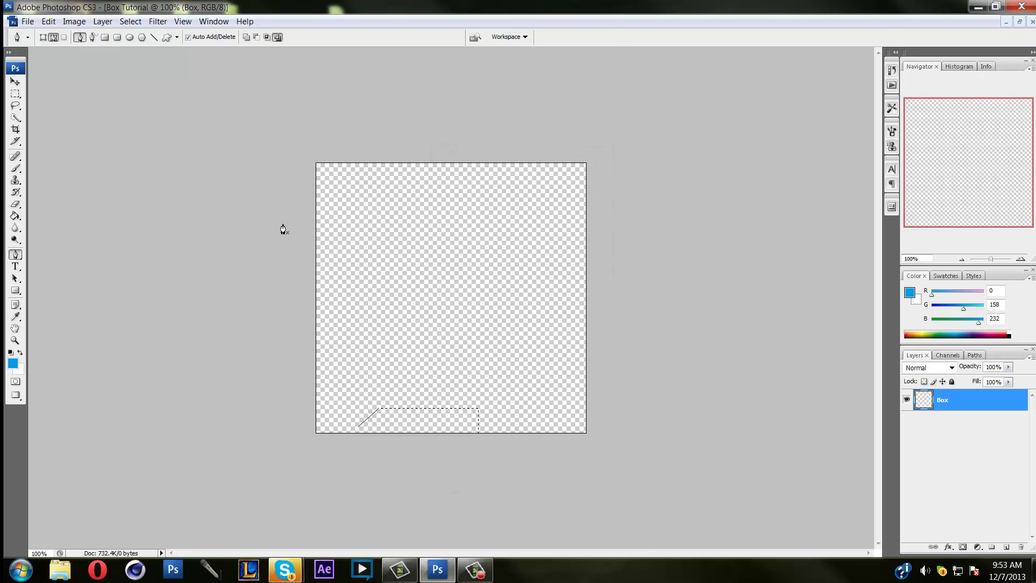
Fill the box-shaped selection with the blue foreground colour using the Paint Bucket, and view the foreground and background colour settings
{"action": "left_click", "coordinate": [14, 216]}
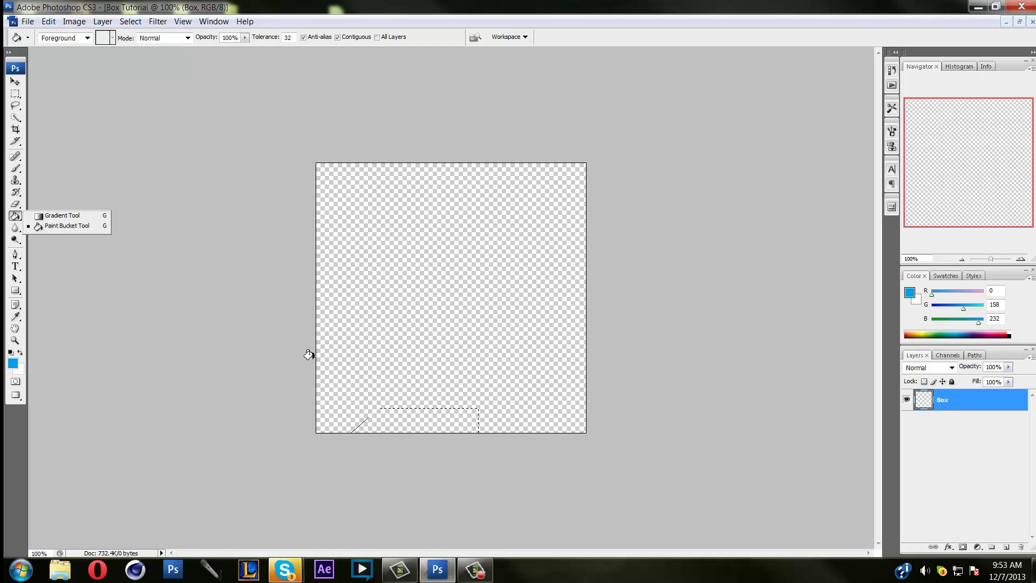
{"action": "left_click", "coordinate": [385, 412]}
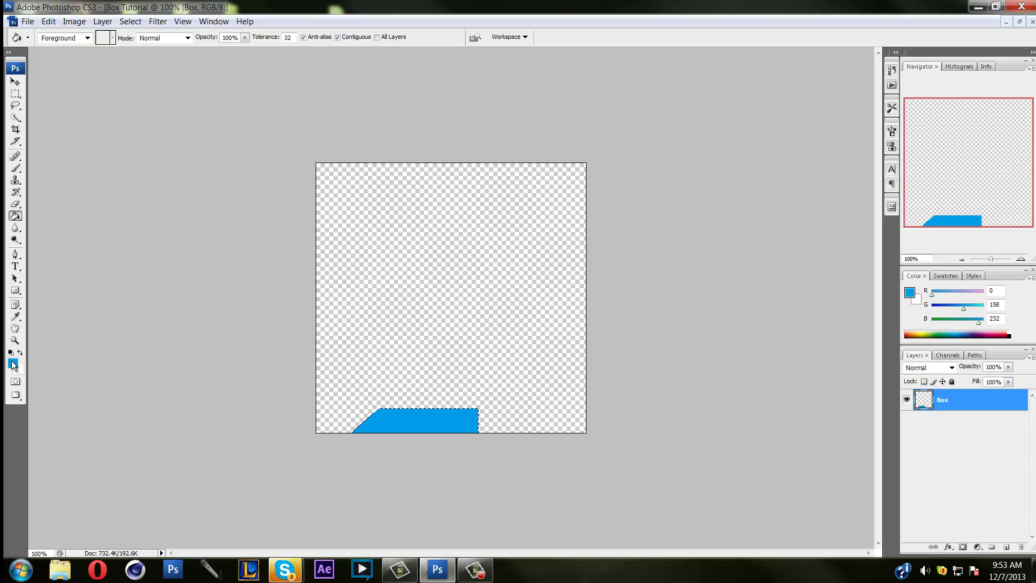
{"action": "left_click", "coordinate": [12, 365]}
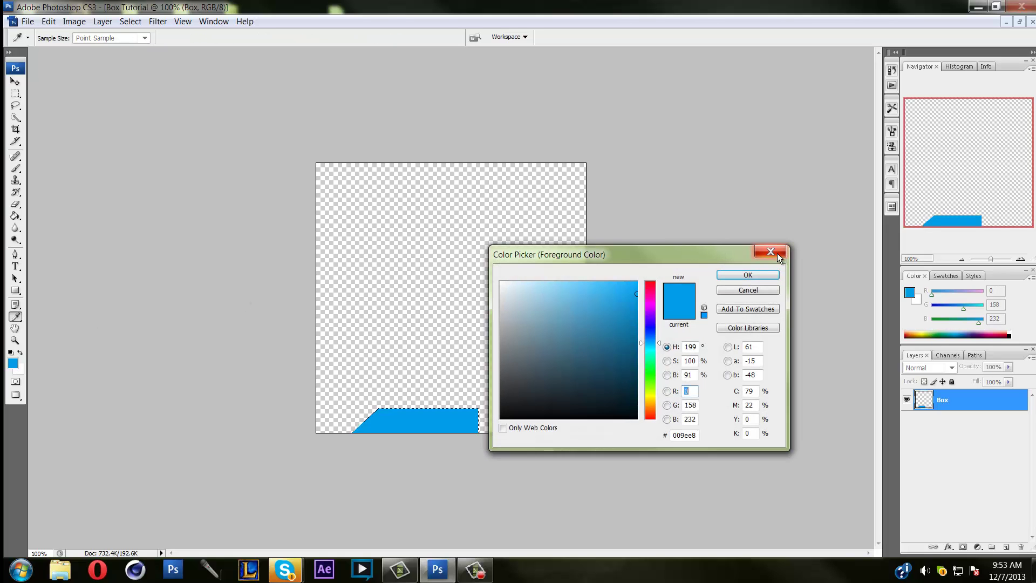
{"action": "left_click", "coordinate": [777, 254]}
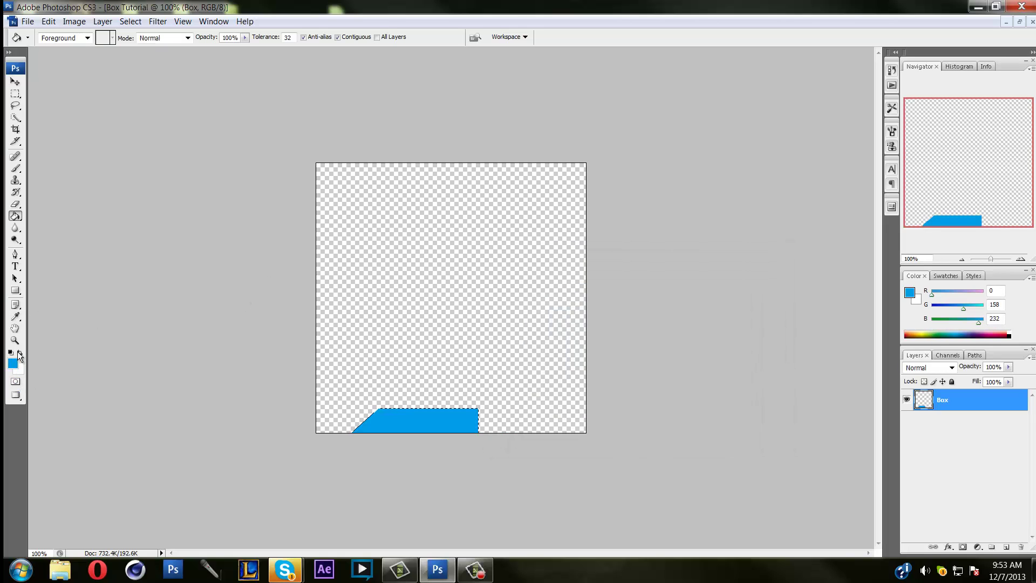
{"action": "left_click", "coordinate": [23, 368]}
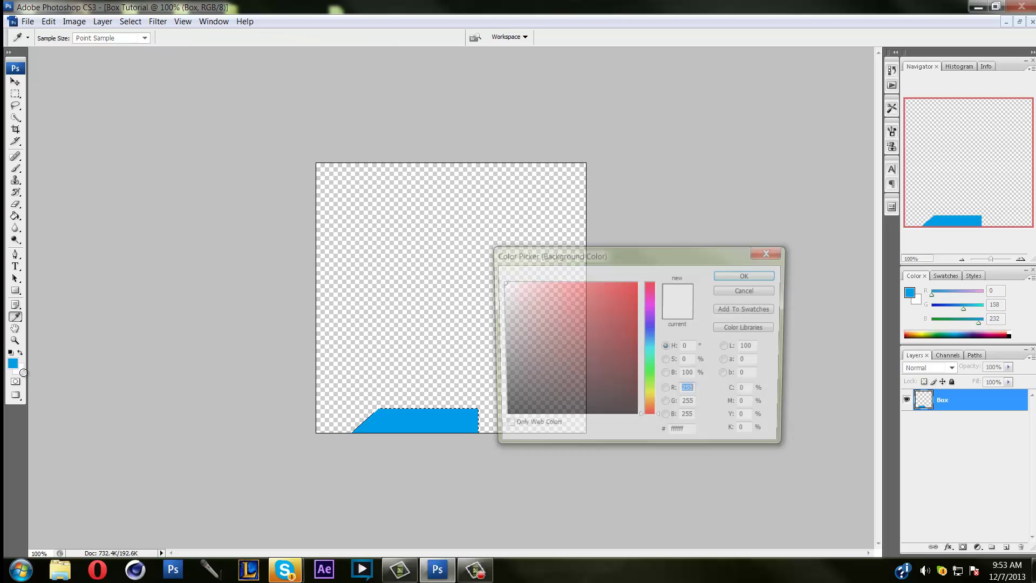
{"action": "left_click", "coordinate": [771, 253]}
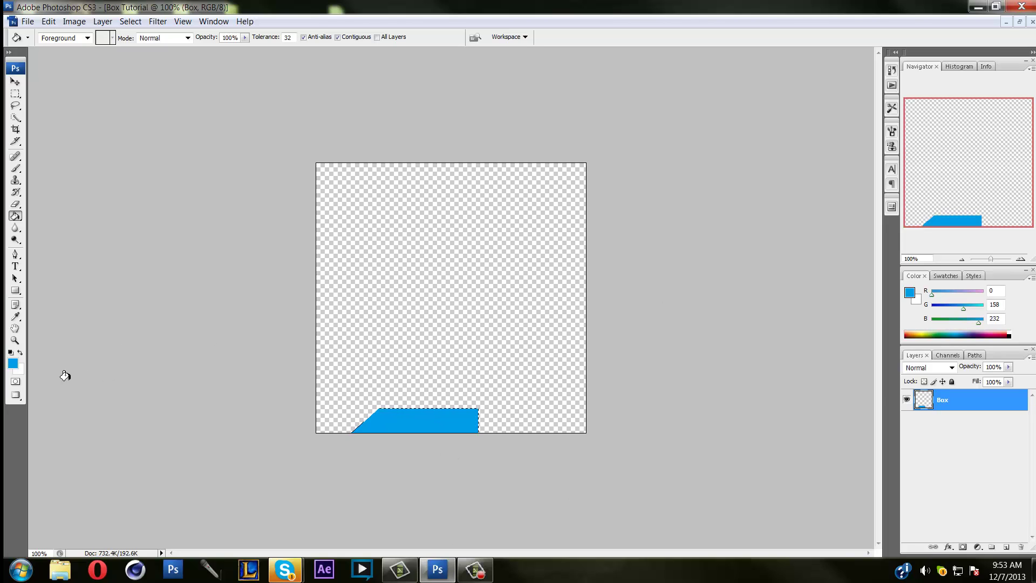
Reset the colours to the default black and white and fill the box-shaped selection with black
{"action": "left_click", "coordinate": [10, 352]}
{"action": "left_click", "coordinate": [439, 411]}
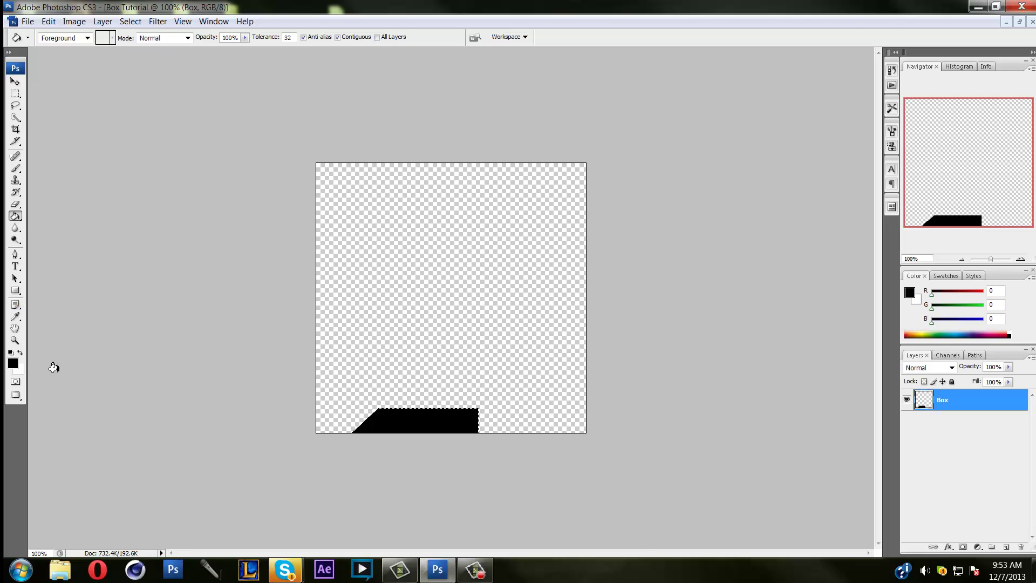
Try an olive foreground (RGB 108, 122, 29) and dark red background (9f1111), and restore the default black and white
{"action": "left_click", "coordinate": [14, 364]}
{"action": "left_click", "coordinate": [650, 392]}
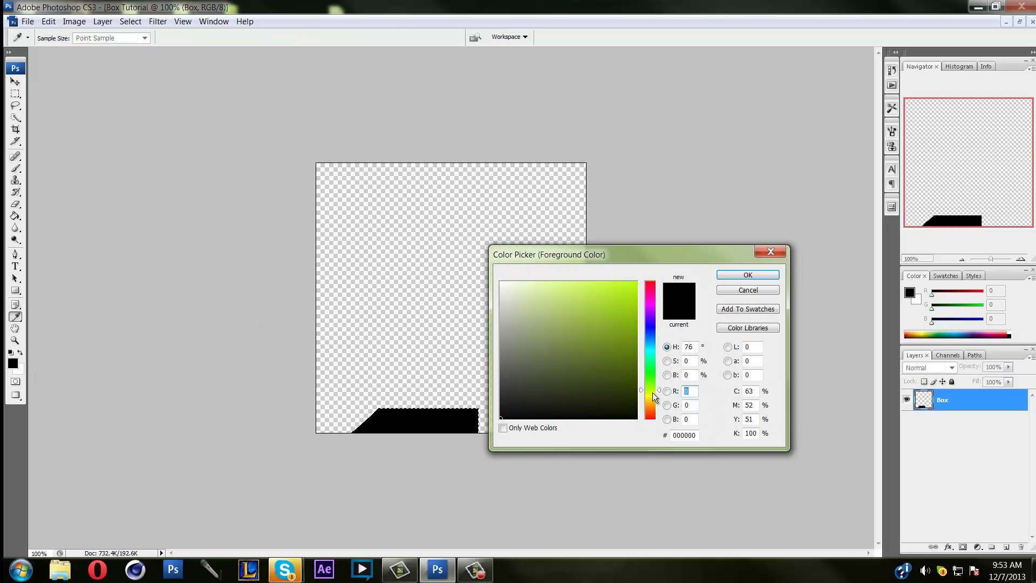
{"action": "left_click", "coordinate": [604, 353]}
{"action": "left_click", "coordinate": [727, 274]}
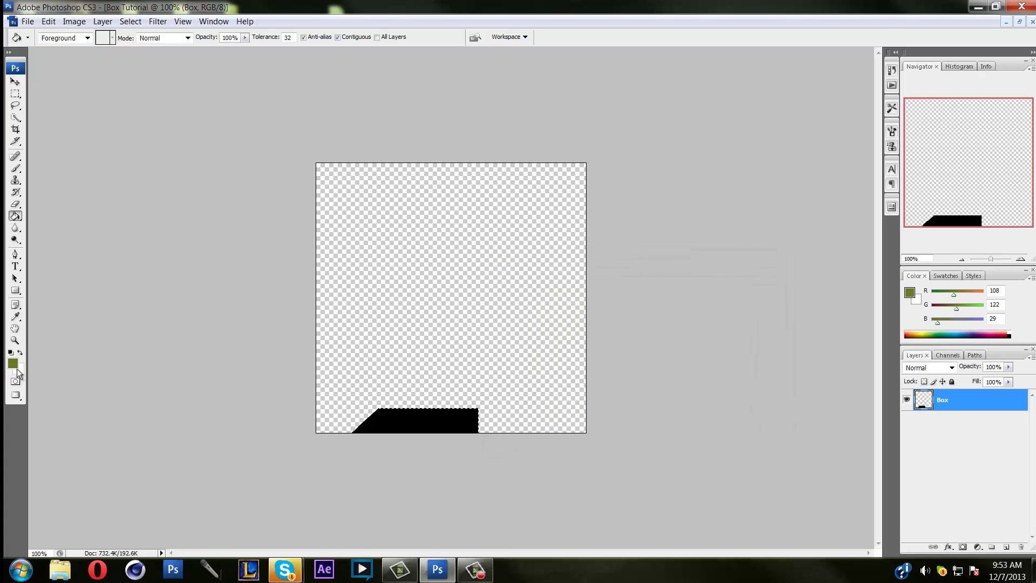
{"action": "left_click", "coordinate": [623, 333]}
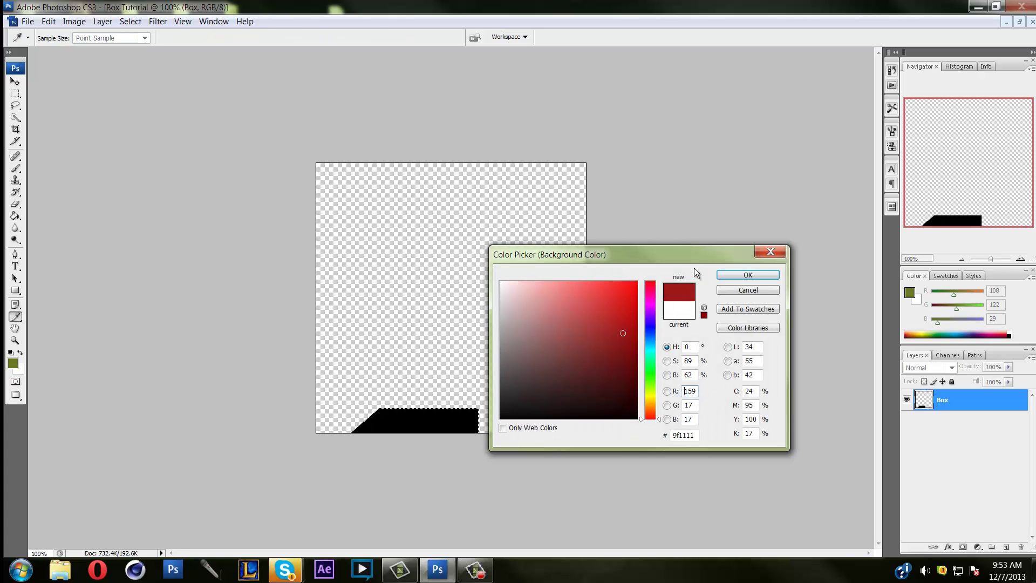
{"action": "left_click", "coordinate": [726, 274]}
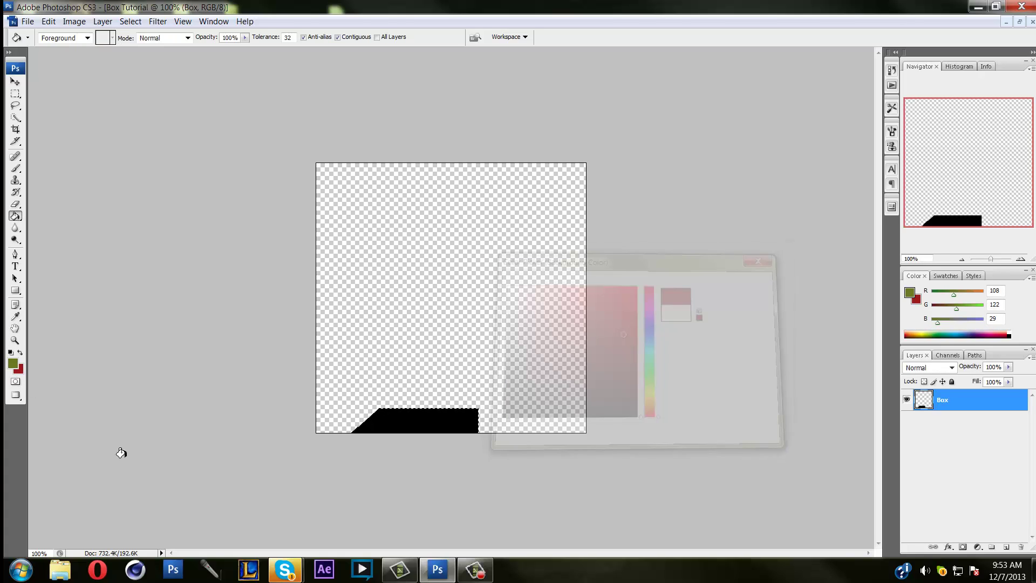
{"action": "left_click", "coordinate": [11, 352]}
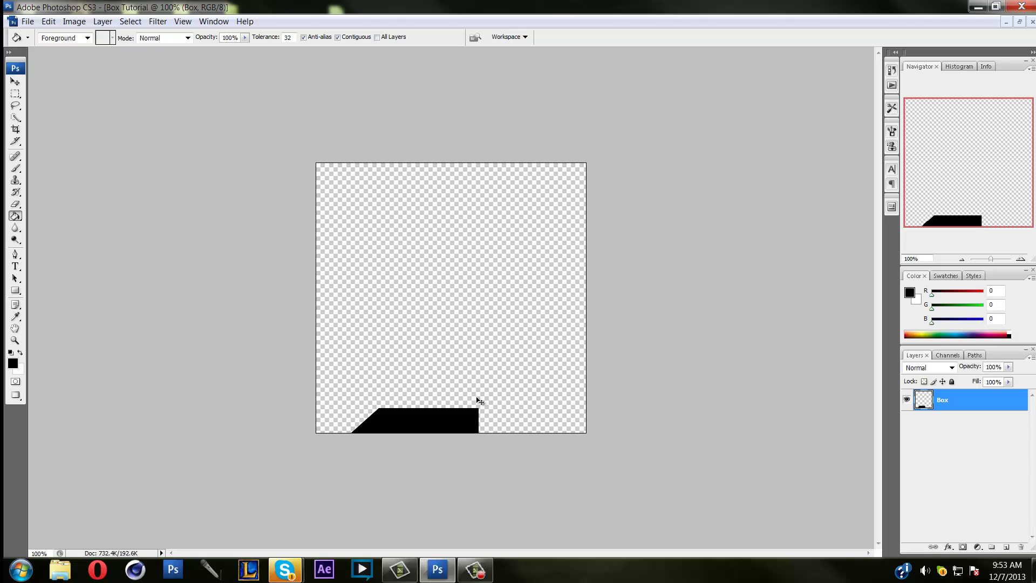
Duplicate the Box layer within the Box Tutorial document, keeping the suggested layer name
{"action": "right_click", "coordinate": [970, 400]}
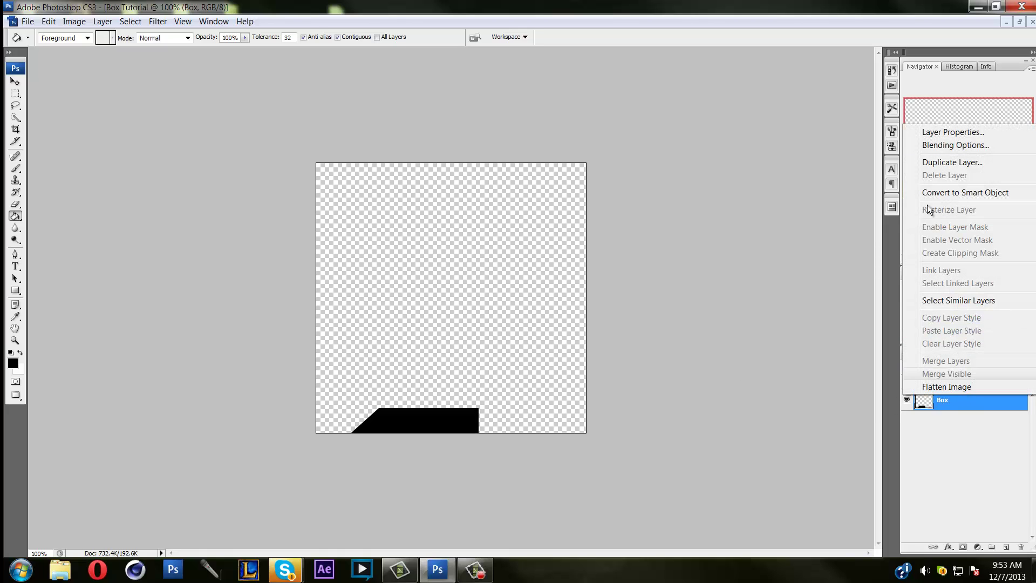
{"action": "left_click", "coordinate": [949, 162]}
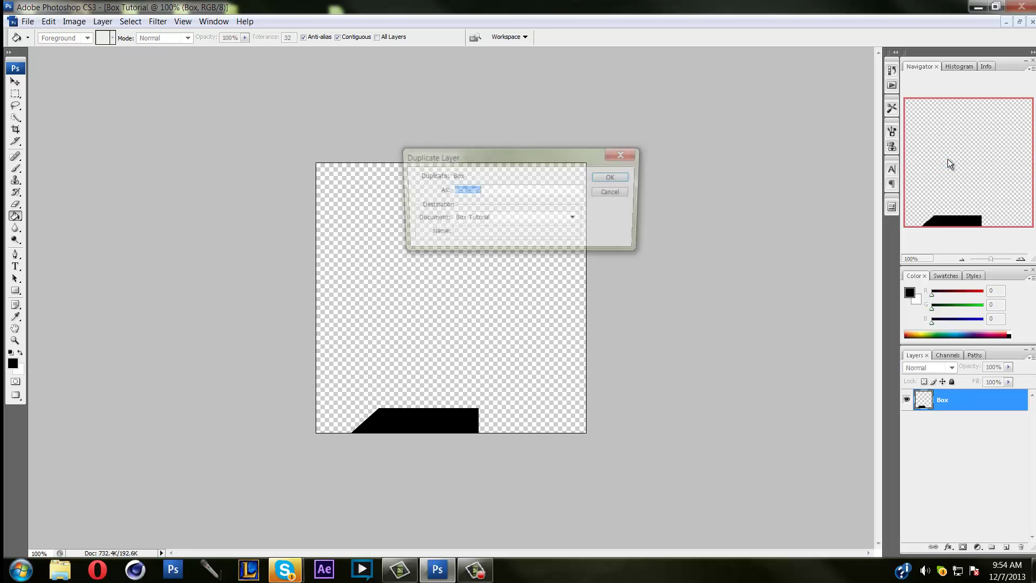
{"action": "left_click", "coordinate": [630, 178]}
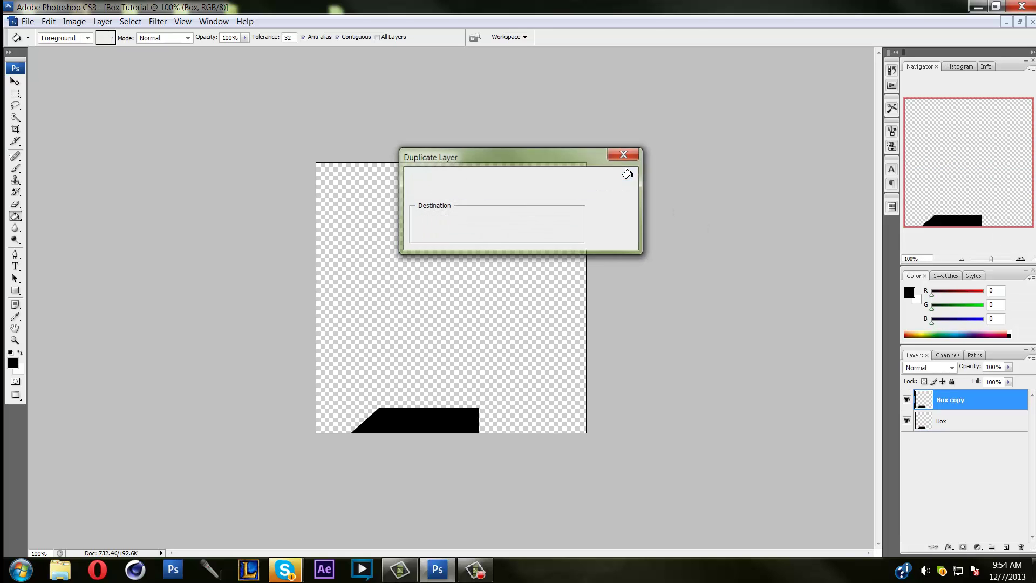
Flip the Box copy layer horizontally and shift it right so both halves form a trapezoid with two slanted sides
{"action": "left_click", "coordinate": [47, 22]}
{"action": "mouse_move", "coordinate": [209, 263]}
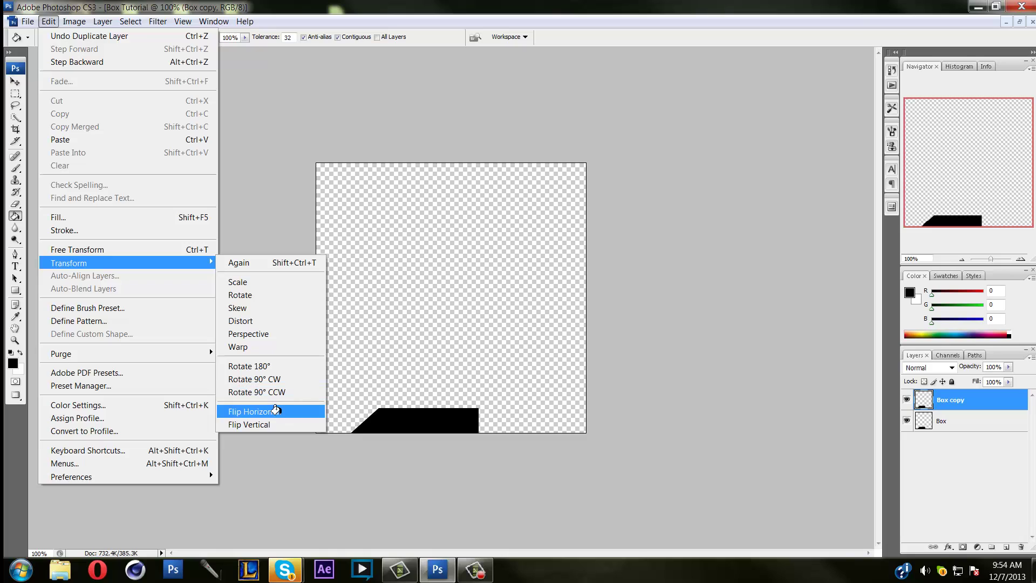
{"action": "left_click", "coordinate": [276, 411]}
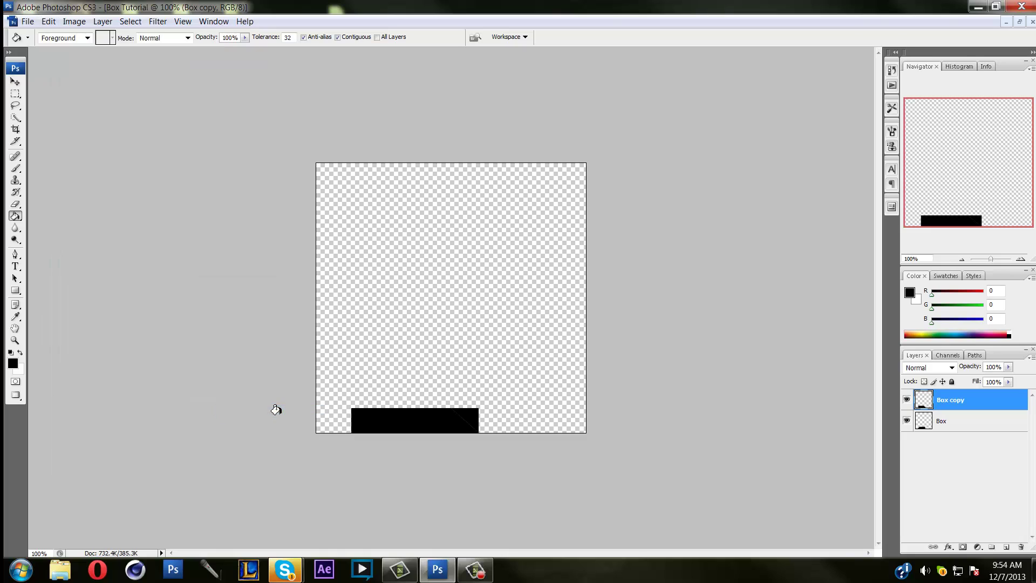
{"action": "left_click", "coordinate": [15, 82]}
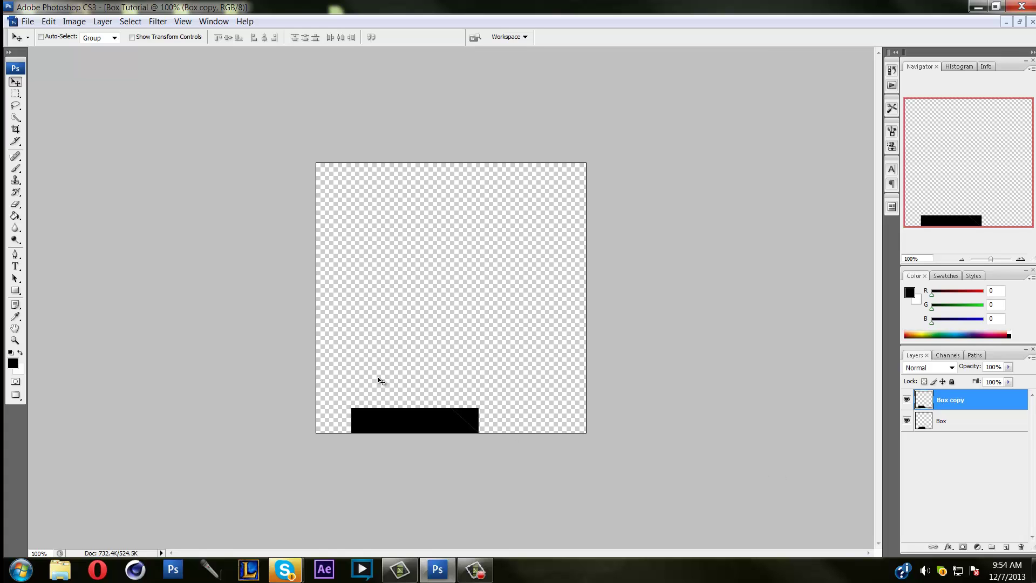
{"action": "left_click_drag", "start_coordinate": [390, 378], "coordinate": [434, 381]}
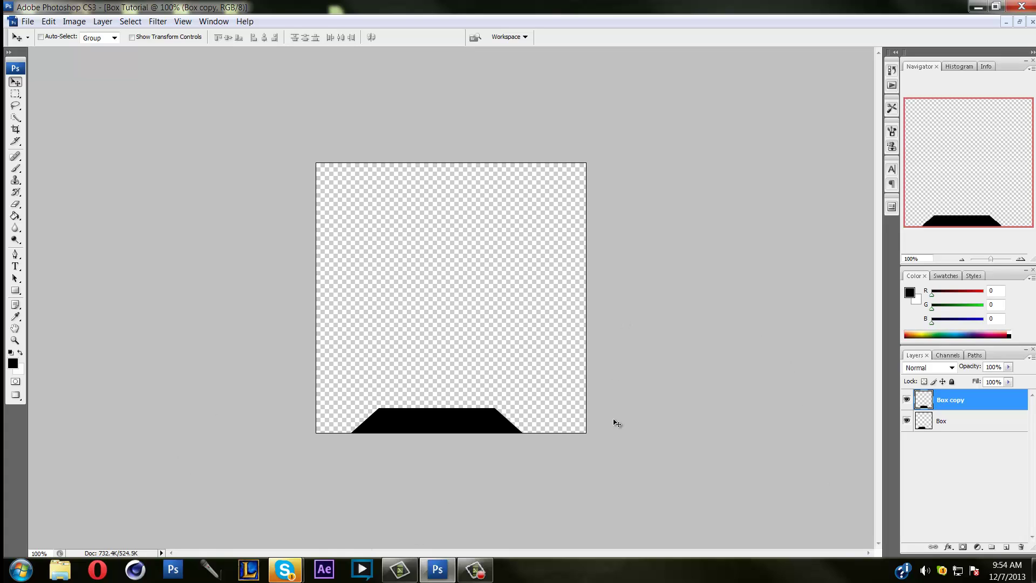
Merge the Box copy and Box layers, and toggle the merged layer's visibility off and on
{"action": "left_click", "coordinate": [967, 414], "text": "shift"}
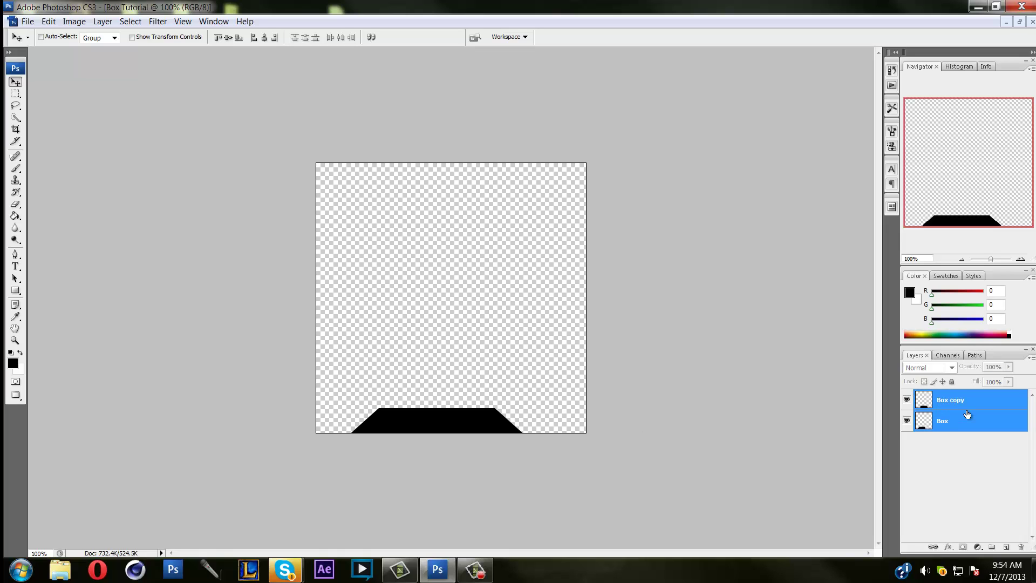
{"action": "key", "text": "ctrl+e"}
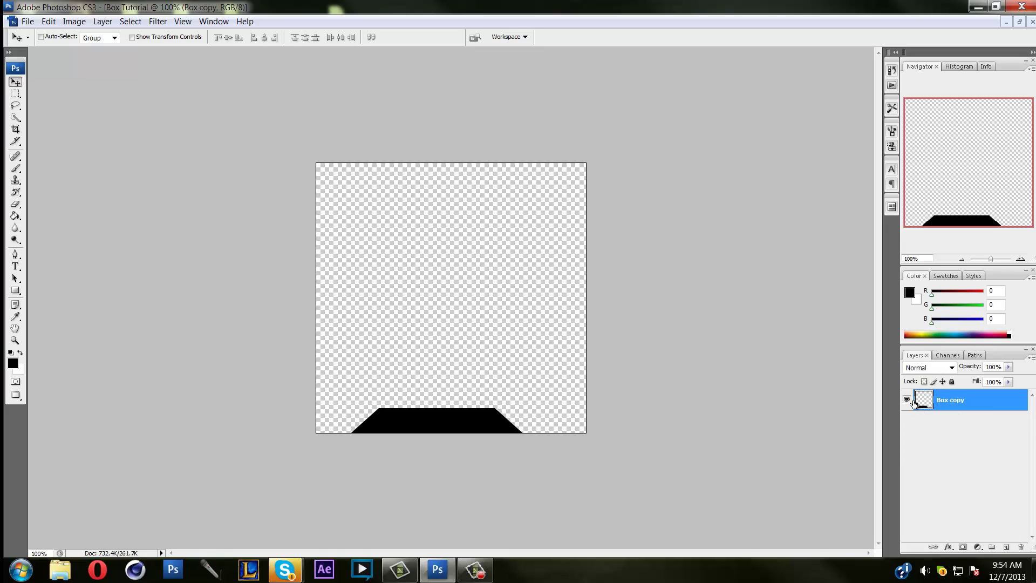
{"action": "left_click", "coordinate": [908, 400]}
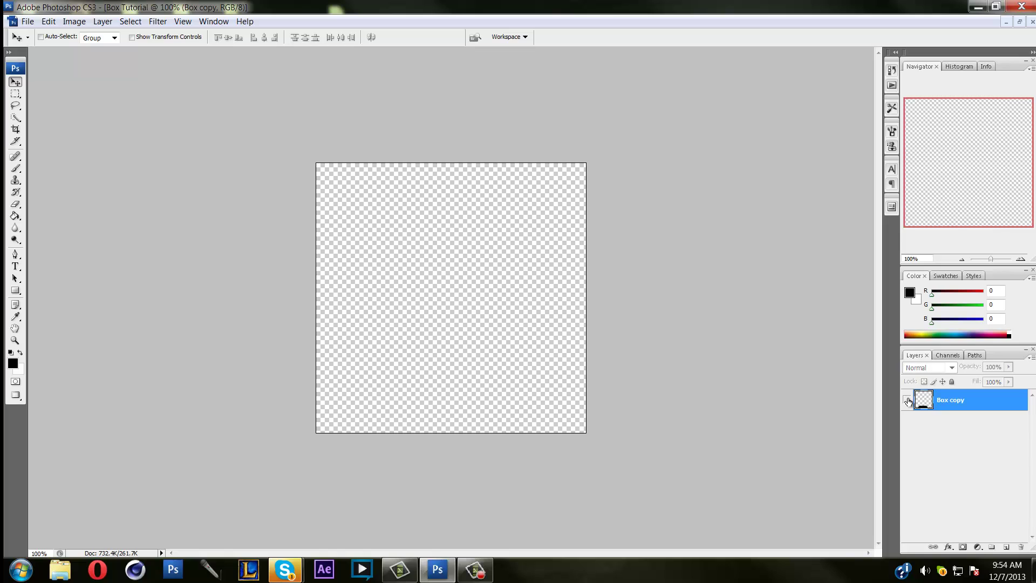
{"action": "left_click", "coordinate": [907, 400]}
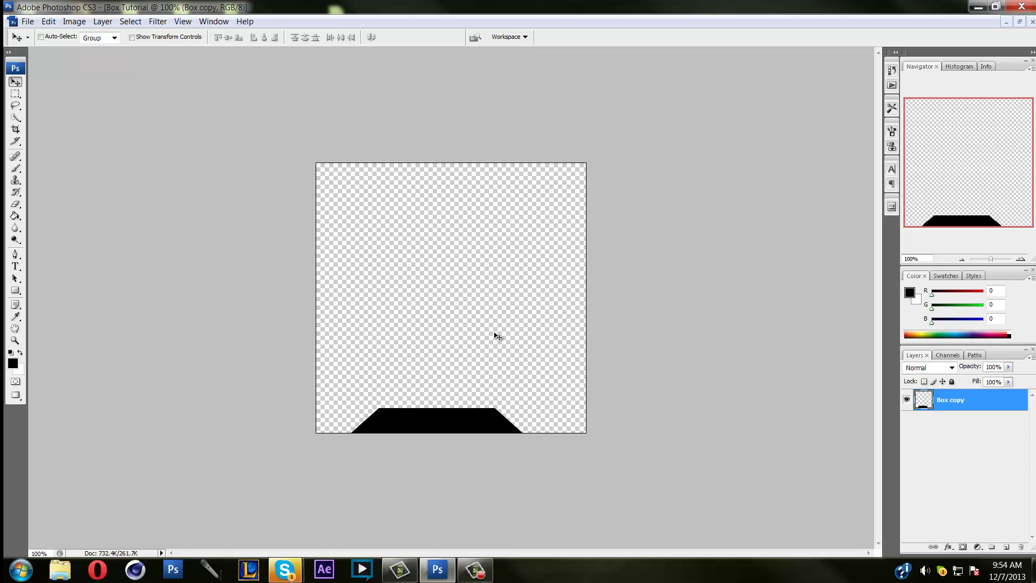
Undo the merge, try moving only the Box copy layer up to the middle of the canvas, and undo that move
{"action": "left_click_drag", "start_coordinate": [479, 428], "coordinate": [488, 397]}
{"action": "left_click_drag", "start_coordinate": [451, 434], "coordinate": [438, 324]}
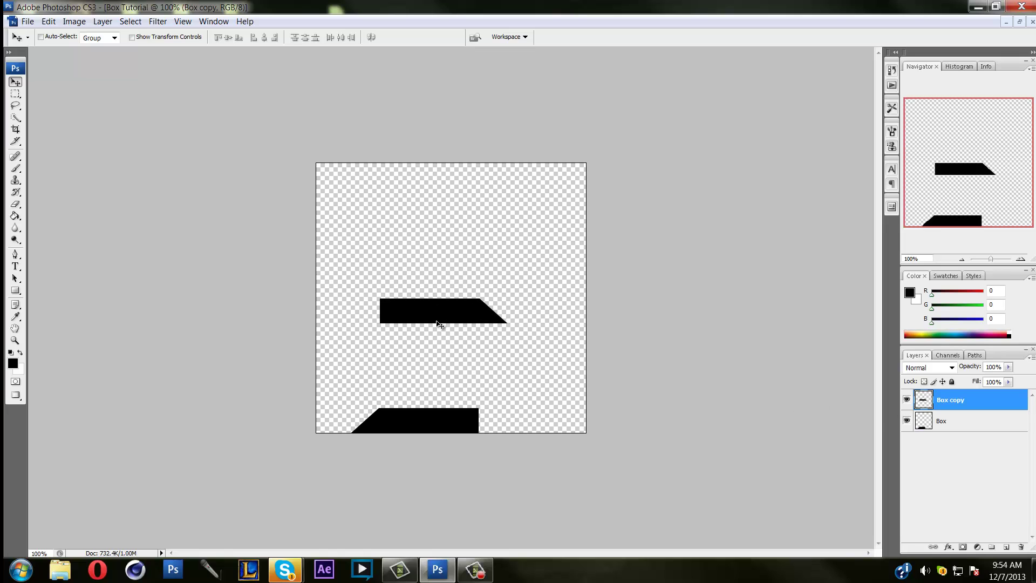
{"action": "key", "text": "ctrl+z"}
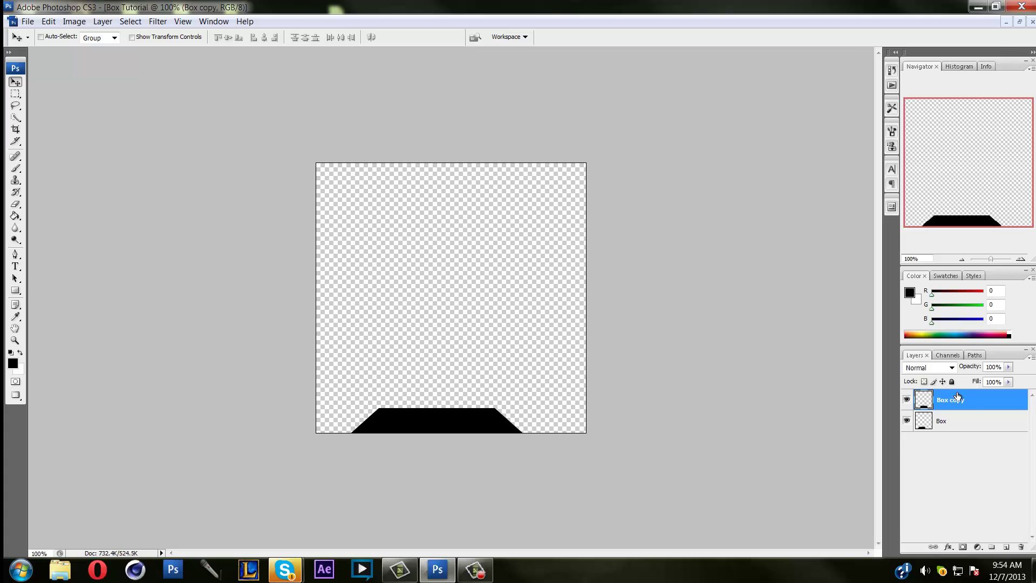
Merge the Box copy and Box layers into one, and check the result by toggling its visibility and undoing a test move
{"action": "left_click", "coordinate": [965, 426], "text": "shift"}
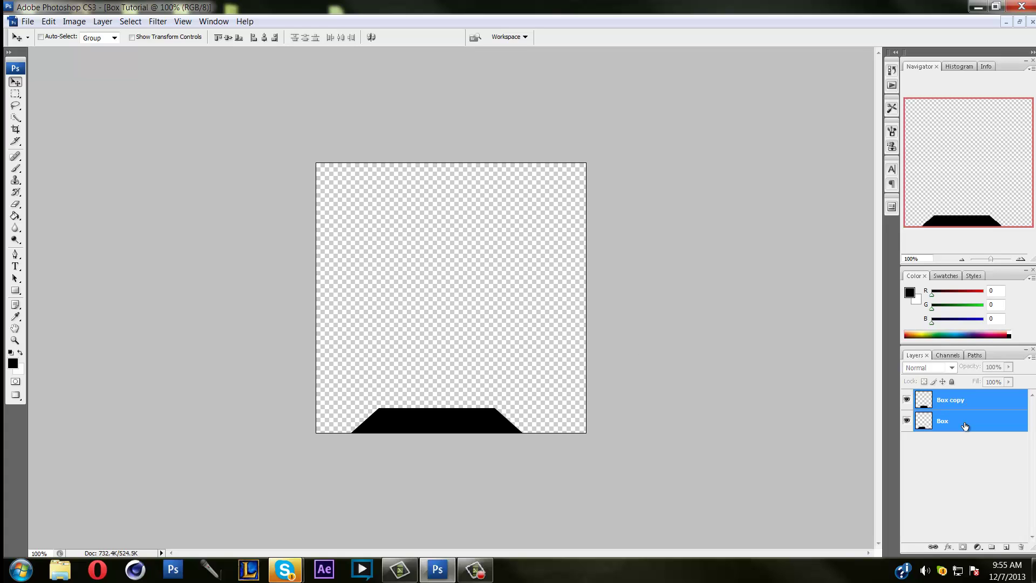
{"action": "key", "text": "ctrl+e"}
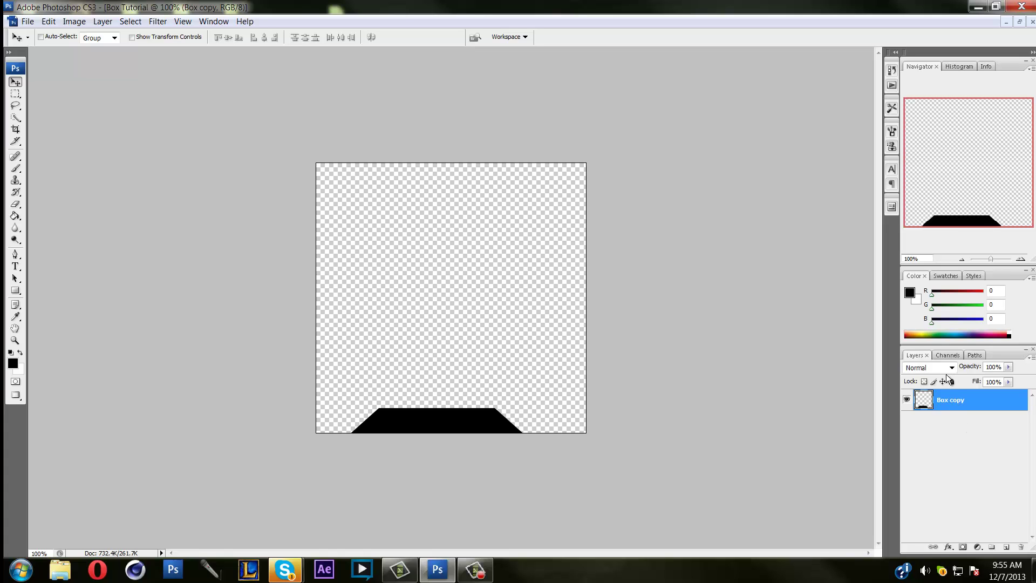
{"action": "left_click", "coordinate": [907, 400]}
{"action": "left_click", "coordinate": [907, 400]}
{"action": "left_click_drag", "start_coordinate": [453, 241], "coordinate": [439, 241]}
{"action": "key", "text": "ctrl+z"}
Examine the sponsors layout document for reference, and return to the Box Tutorial document at full window size
{"action": "left_click", "coordinate": [1006, 23]}
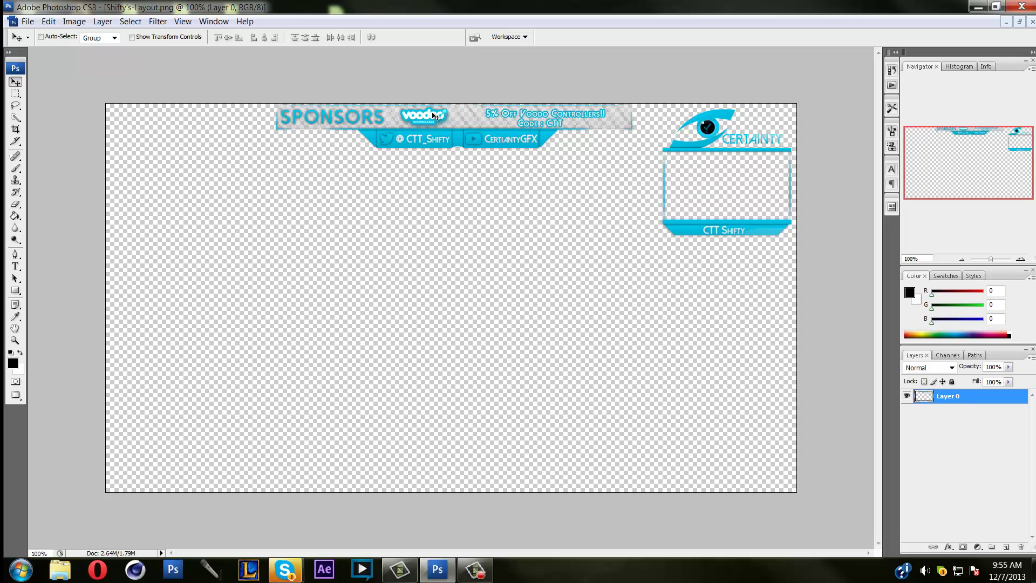
{"action": "left_click", "coordinate": [1004, 23]}
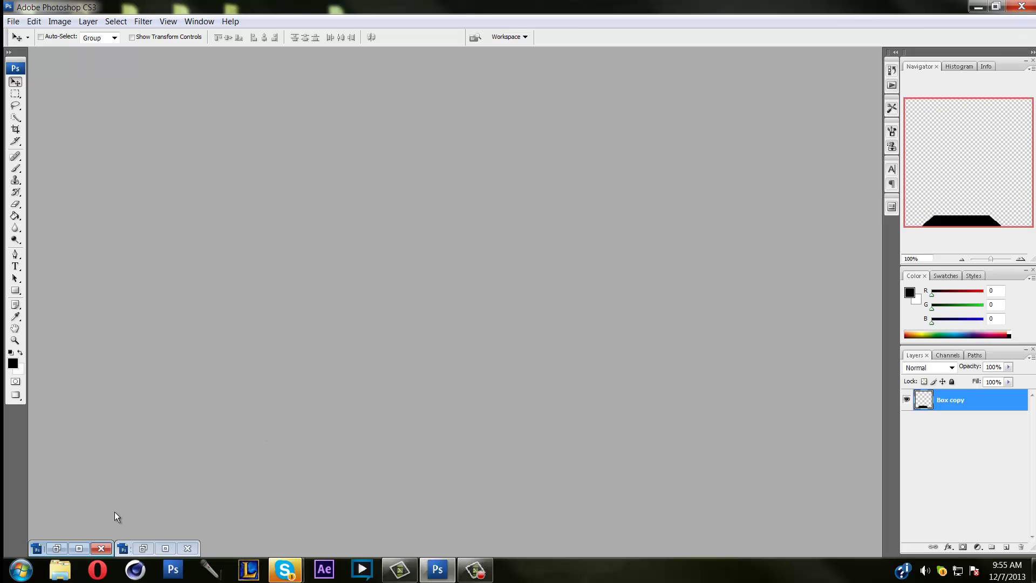
{"action": "left_click", "coordinate": [143, 548]}
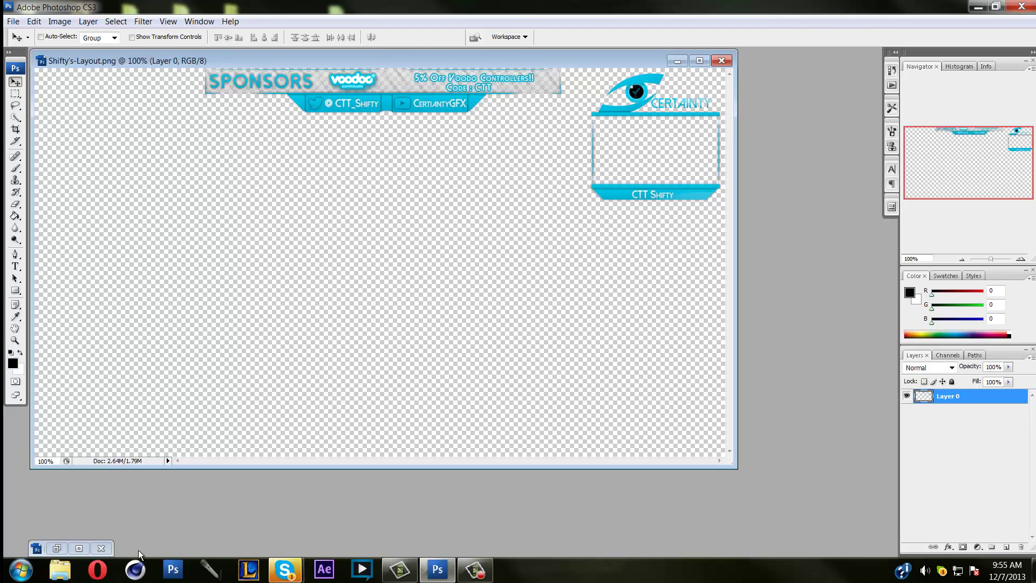
{"action": "left_click", "coordinate": [81, 549]}
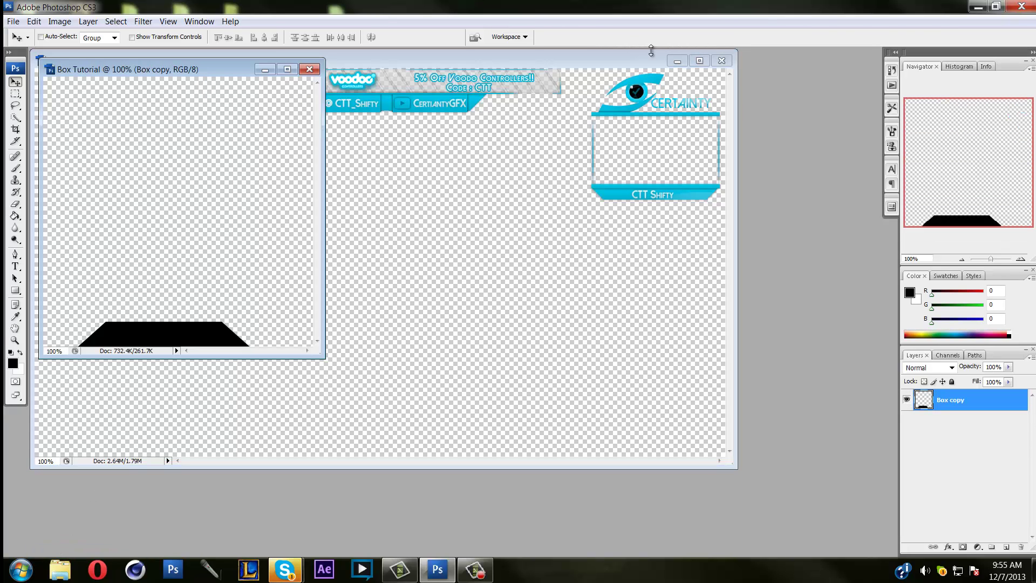
{"action": "left_click", "coordinate": [677, 60]}
{"action": "left_click", "coordinate": [287, 69]}
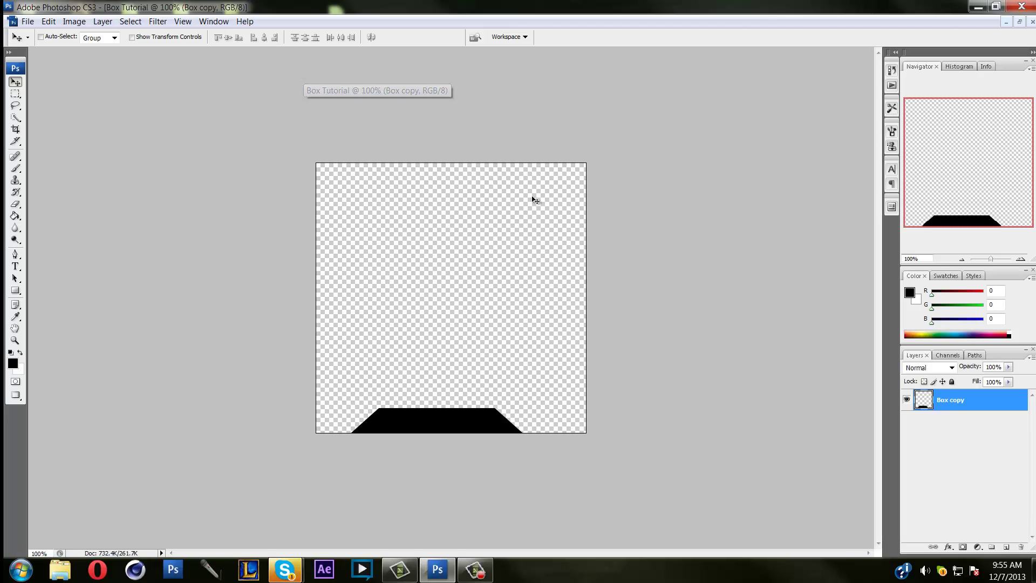
Place a starting Pen tool anchor point on the transparent area above the black trapezoid
{"action": "left_click", "coordinate": [18, 254]}
{"action": "left_click", "coordinate": [397, 318]}
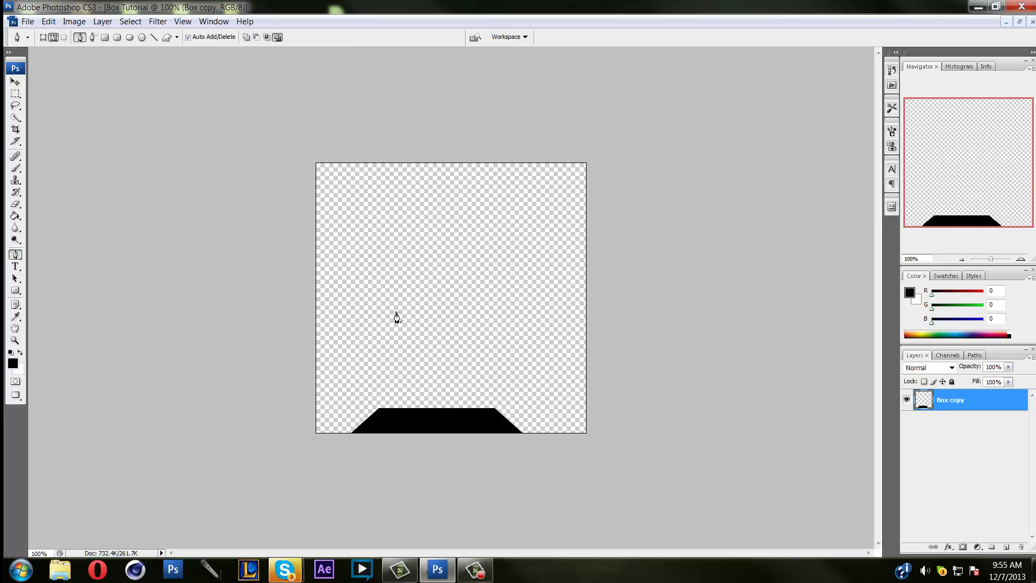
Add a new layer above Box copy and name it Slanted Box
{"action": "left_click", "coordinate": [1007, 547]}
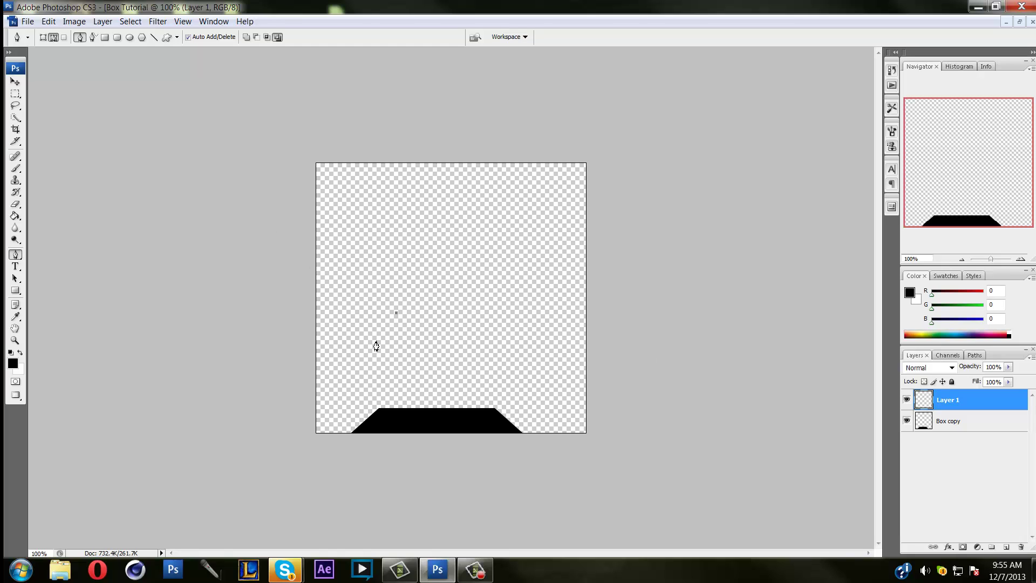
{"action": "double_click", "coordinate": [945, 400]}
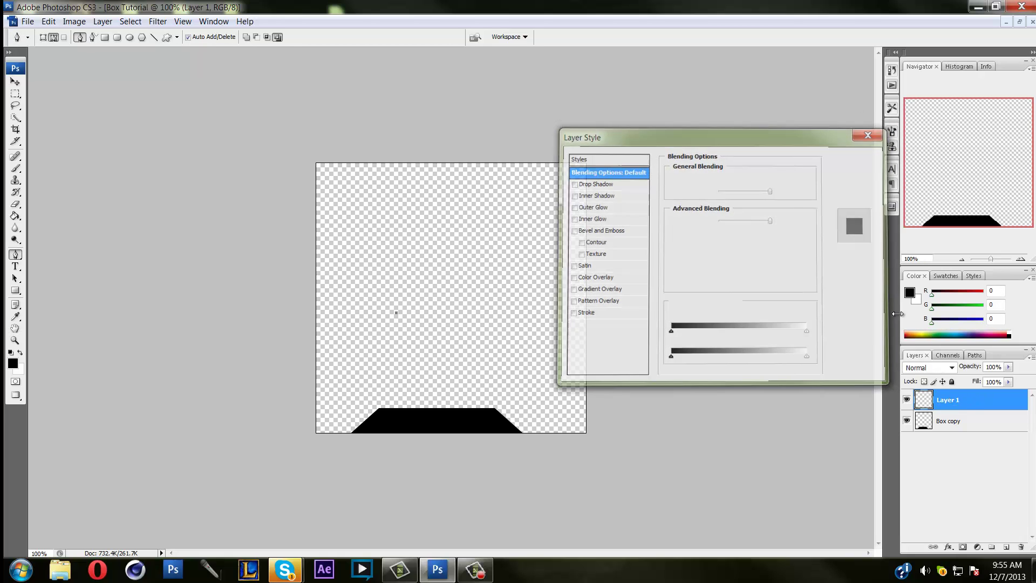
{"action": "key", "text": "Escape"}
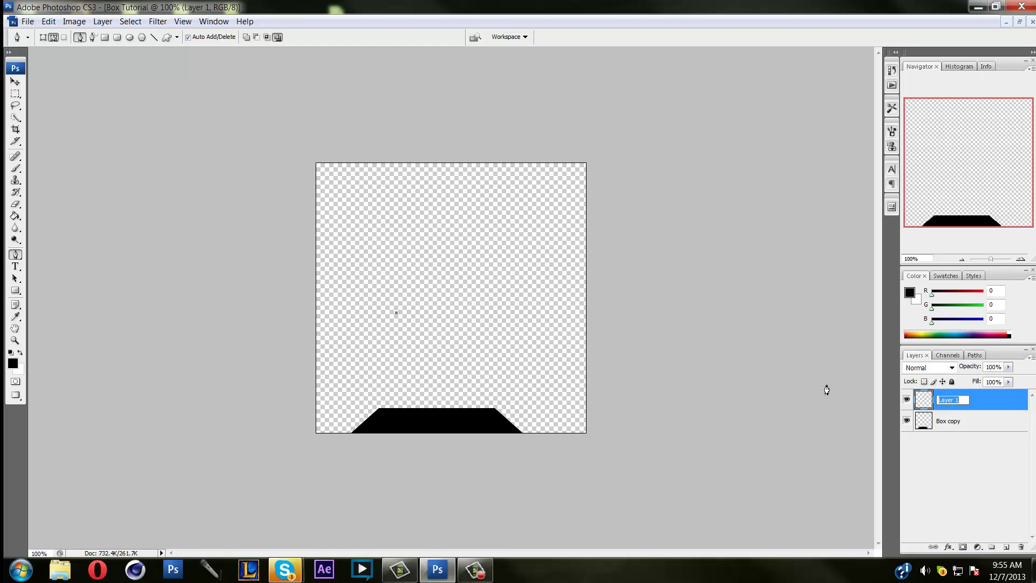
{"action": "type", "text": "Slanted Box"}
{"action": "key", "text": "Return"}
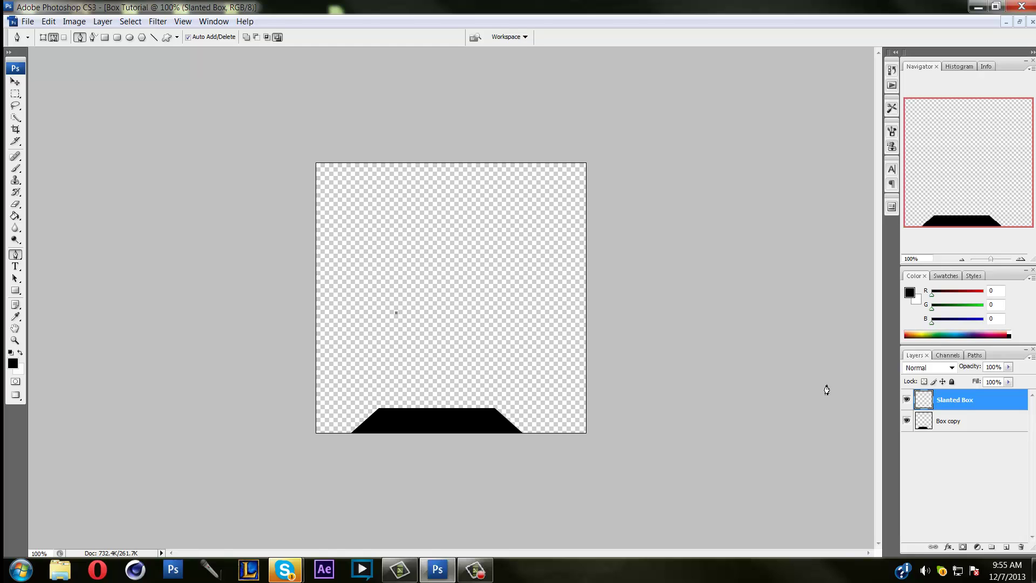
Complete a small closed left-leaning parallelogram path above the black trapezoid with the Pen tool, starting from the existing anchor point
{"action": "left_click", "coordinate": [424, 312]}
{"action": "key", "text": "ctrl+z"}
{"action": "left_click", "coordinate": [420, 312]}
{"action": "left_click", "coordinate": [410, 269]}
{"action": "left_click", "coordinate": [385, 270]}
{"action": "key", "text": "ctrl+z"}
{"action": "left_click", "coordinate": [385, 269]}
{"action": "left_click", "coordinate": [397, 313]}
Convert the parallelogram path into a selection, fill it with black on the Slanted Box layer, and deselect
{"action": "right_click", "coordinate": [475, 307]}
{"action": "left_click", "coordinate": [521, 356]}
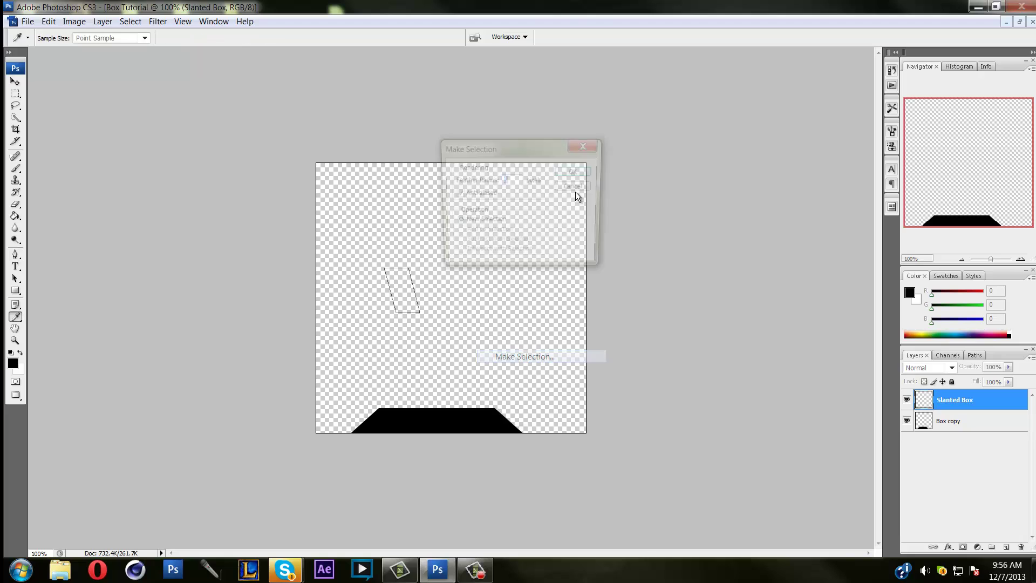
{"action": "left_click", "coordinate": [576, 171]}
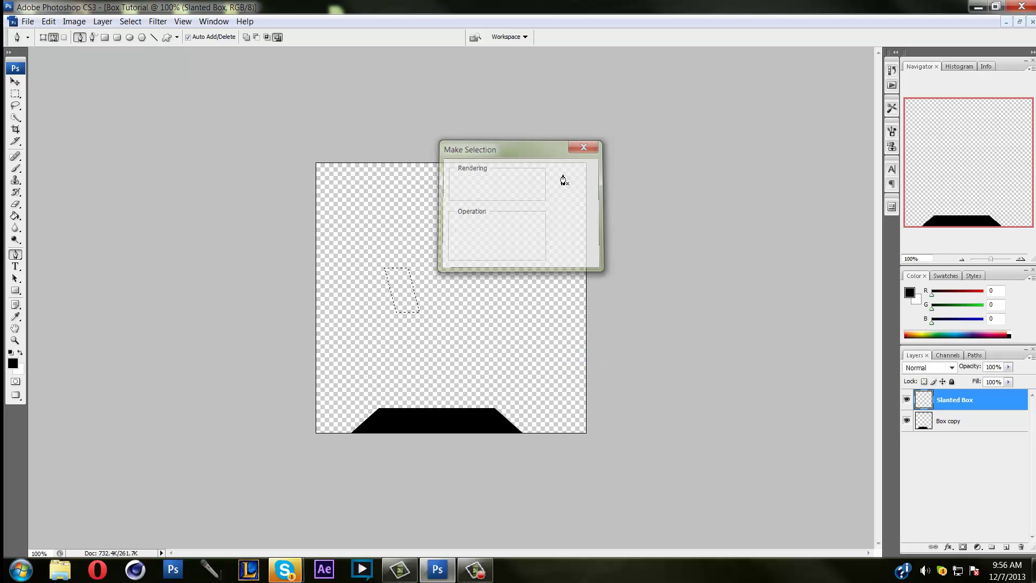
{"action": "left_click", "coordinate": [12, 213]}
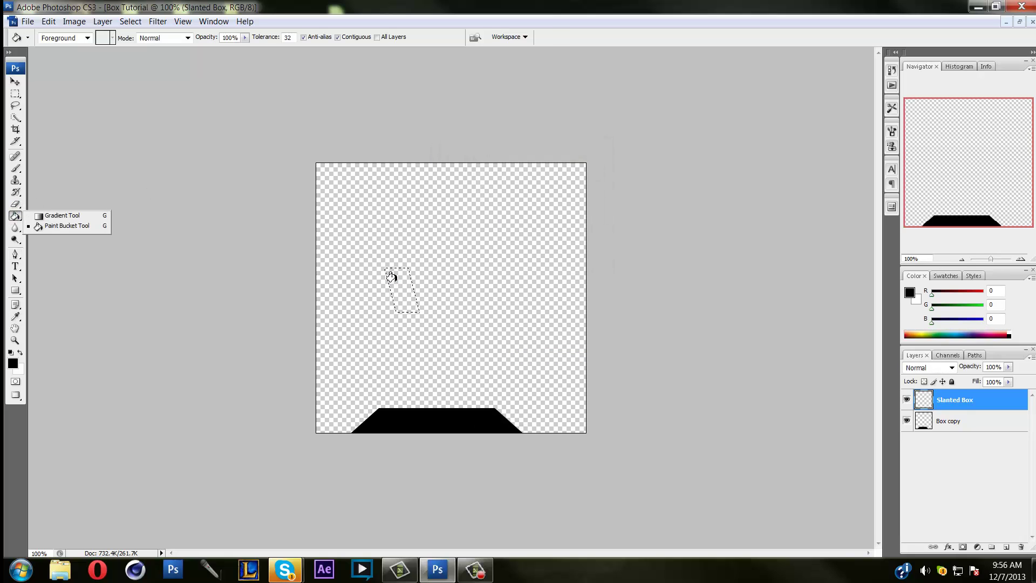
{"action": "left_click", "coordinate": [398, 288]}
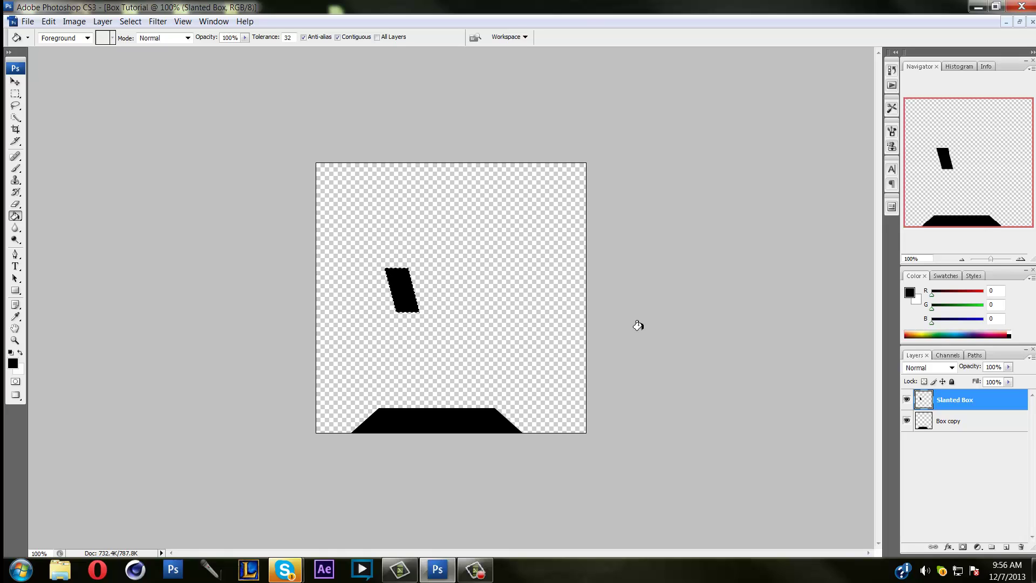
{"action": "key", "text": "ctrl+d"}
Activate the Pen tool and enlarge the view of the black parallelogram to 300%
{"action": "left_click", "coordinate": [15, 255]}
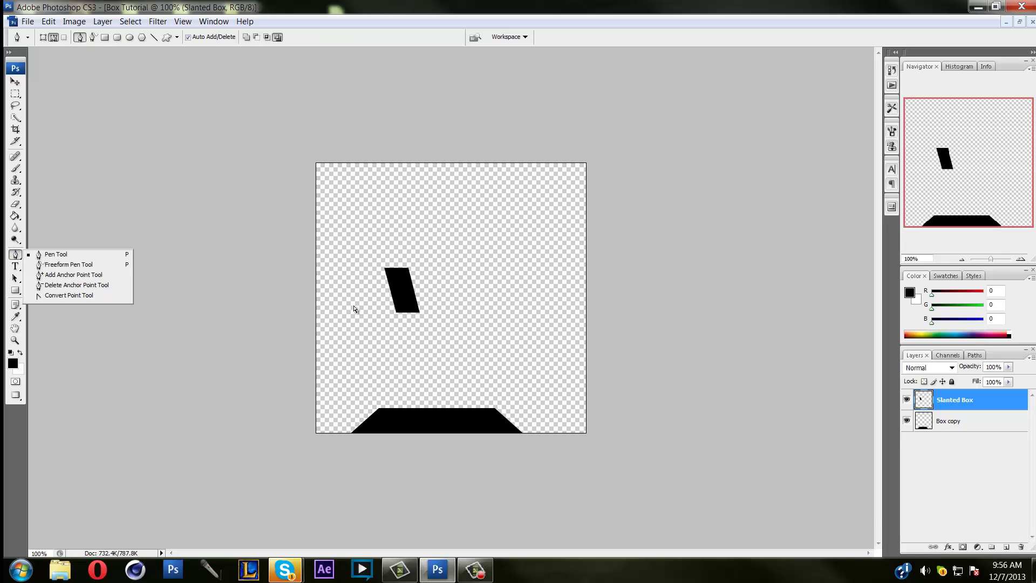
{"action": "key", "text": "ctrl+plus"}
{"action": "key", "text": "ctrl+plus"}
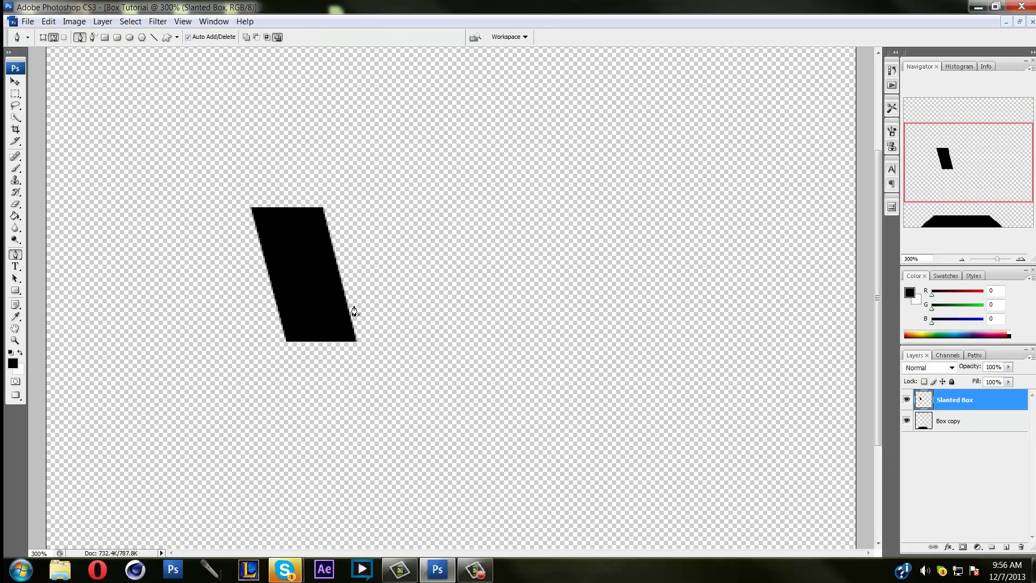
{"action": "left_click", "coordinate": [310, 344]}
{"action": "left_click", "coordinate": [268, 182], "text": "shift"}
{"action": "key", "text": "ctrl+z"}
{"action": "left_click", "coordinate": [268, 184]}
{"action": "key", "text": "ctrl+z"}
{"action": "right_click", "coordinate": [421, 354]}
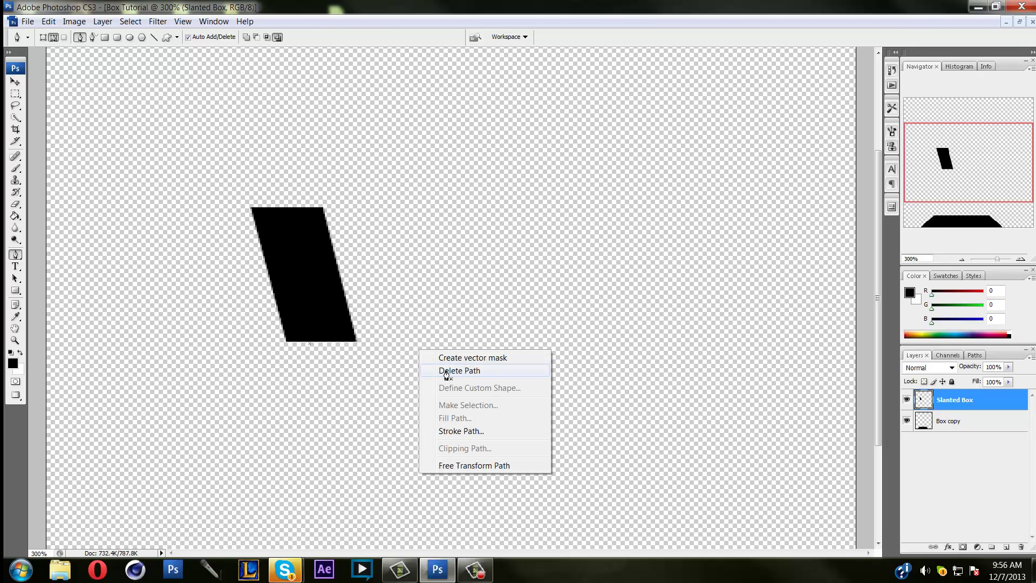
{"action": "left_click", "coordinate": [453, 371]}
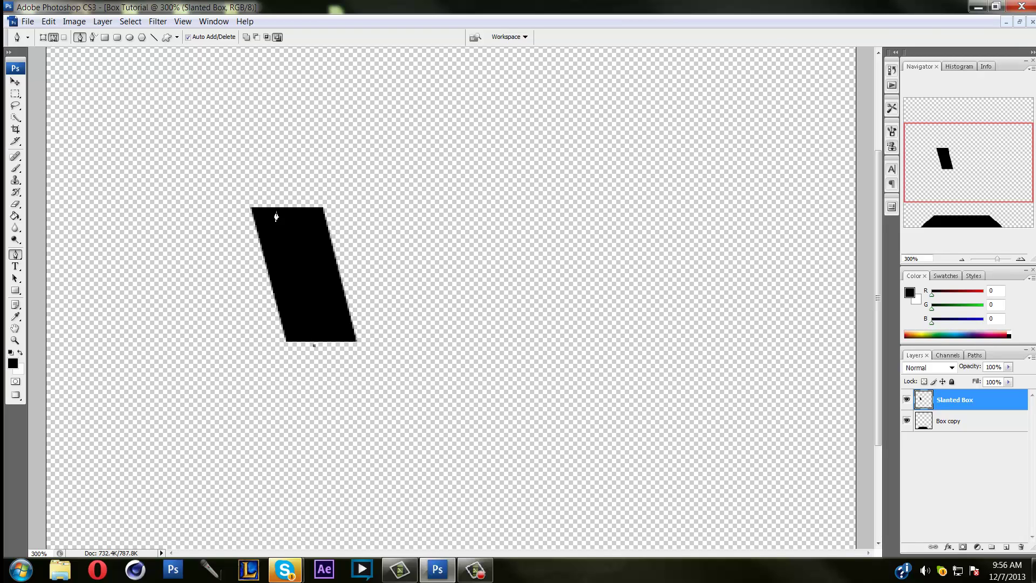
{"action": "left_click", "coordinate": [258, 181]}
{"action": "key", "text": "ctrl+z"}
{"action": "left_click", "coordinate": [273, 180]}
{"action": "key", "text": "ctrl+z"}
{"action": "left_click", "coordinate": [274, 180]}
{"action": "key", "text": "ctrl+z"}
{"action": "left_click", "coordinate": [286, 182]}
{"action": "key", "text": "ctrl+z"}
{"action": "left_click", "coordinate": [270, 173]}
{"action": "key", "text": "ctrl+z"}
{"action": "left_click", "coordinate": [274, 174]}
{"action": "key", "text": "ctrl+z"}
{"action": "left_click", "coordinate": [273, 175]}
{"action": "key", "text": "ctrl+z"}
Draw a closed Pen tool path around the parallelogram's left strip, with one edge running through the shape parallel to its slanted sides
{"action": "left_click", "coordinate": [269, 174]}
{"action": "left_click", "coordinate": [158, 200]}
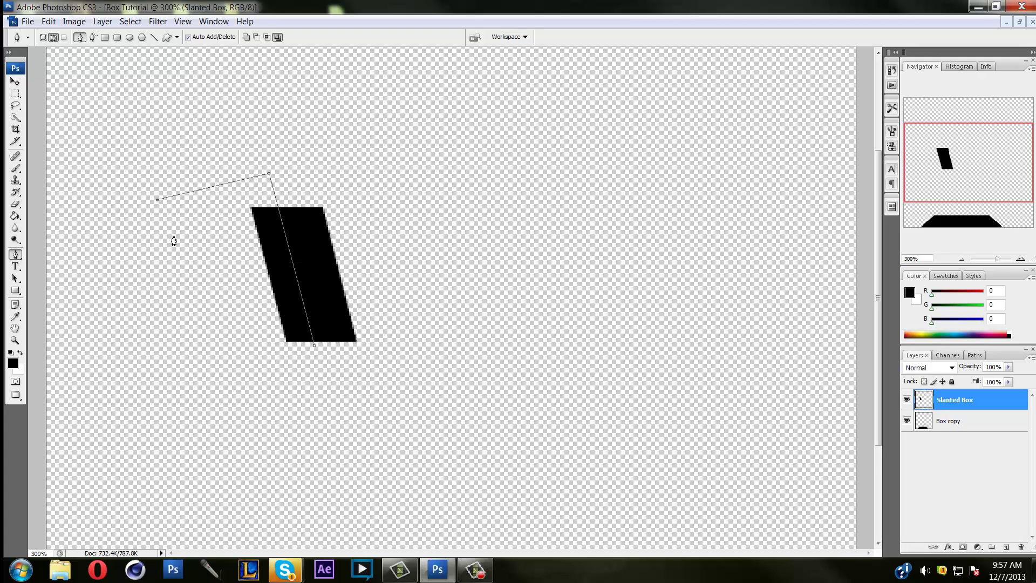
{"action": "left_click", "coordinate": [181, 281]}
{"action": "left_click", "coordinate": [204, 378]}
{"action": "left_click", "coordinate": [211, 397]}
{"action": "left_click", "coordinate": [244, 420]}
{"action": "left_click_drag", "start_coordinate": [296, 405], "coordinate": [307, 401]}
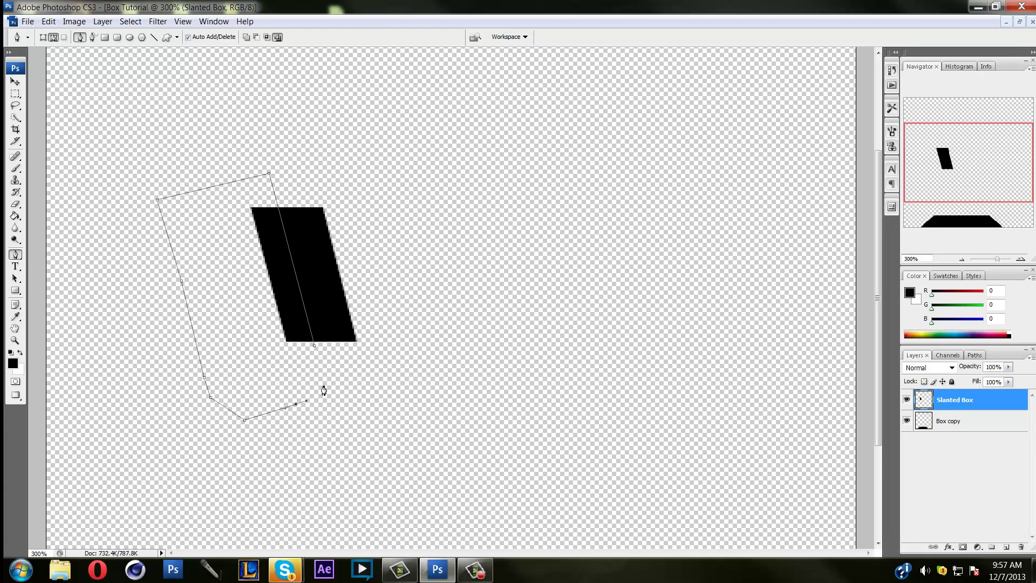
{"action": "left_click", "coordinate": [314, 349]}
Turn the path into a selection, delete the parallelogram's left strip inside it, and deselect
{"action": "right_click", "coordinate": [473, 287]}
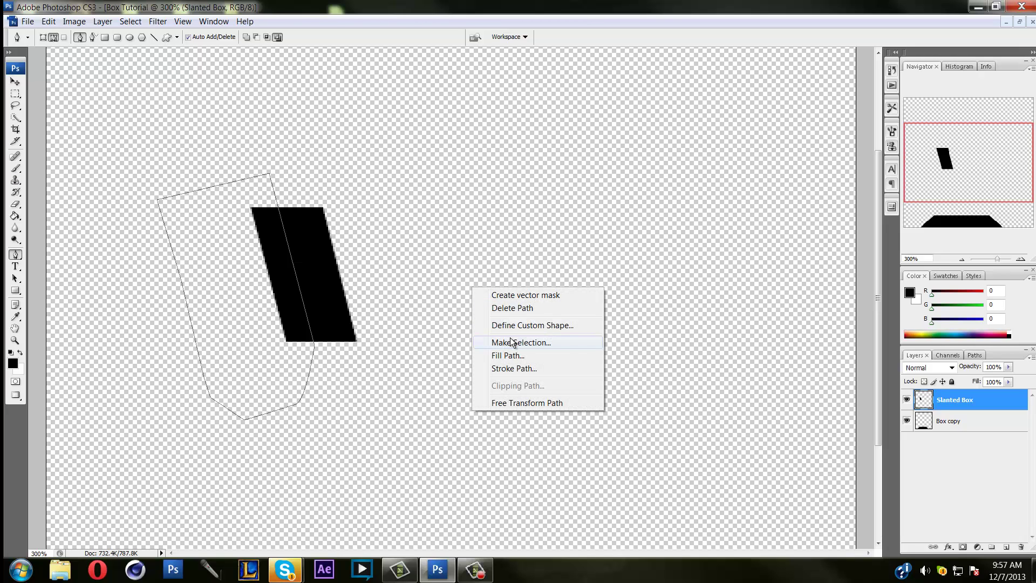
{"action": "left_click", "coordinate": [512, 342]}
{"action": "left_click", "coordinate": [578, 170]}
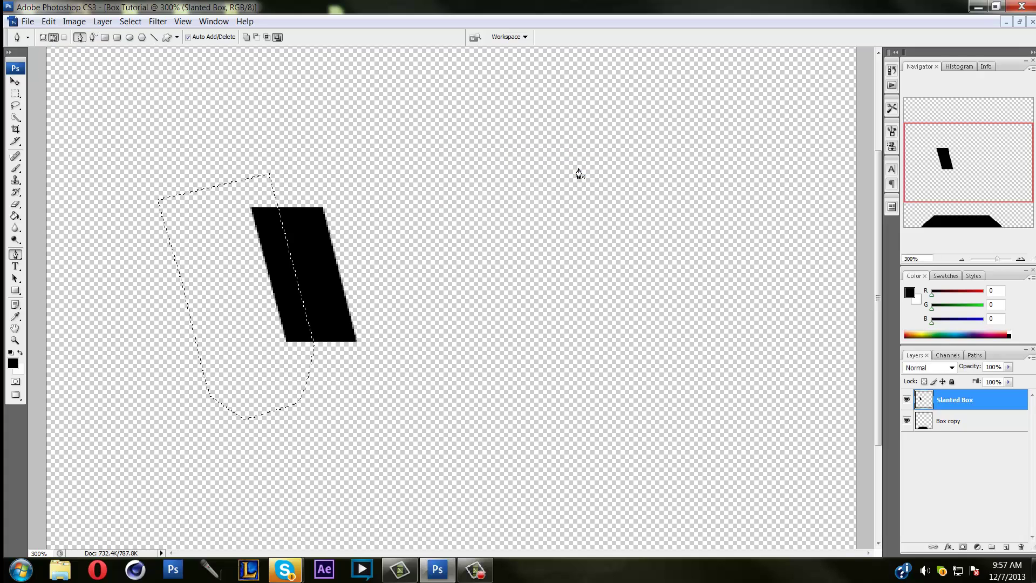
{"action": "key", "text": "Delete"}
{"action": "key", "text": "ctrl+d"}
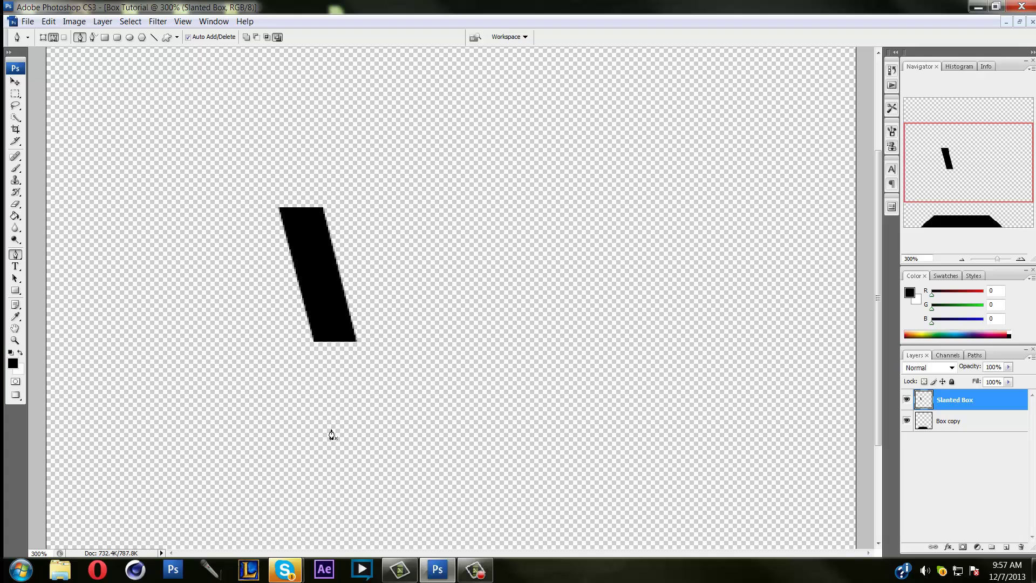
Scale the slanted bar proportionally to about 62% and move it just right of the canvas centre
{"action": "key", "text": "ctrl+minus"}
{"action": "key", "text": "ctrl+minus"}
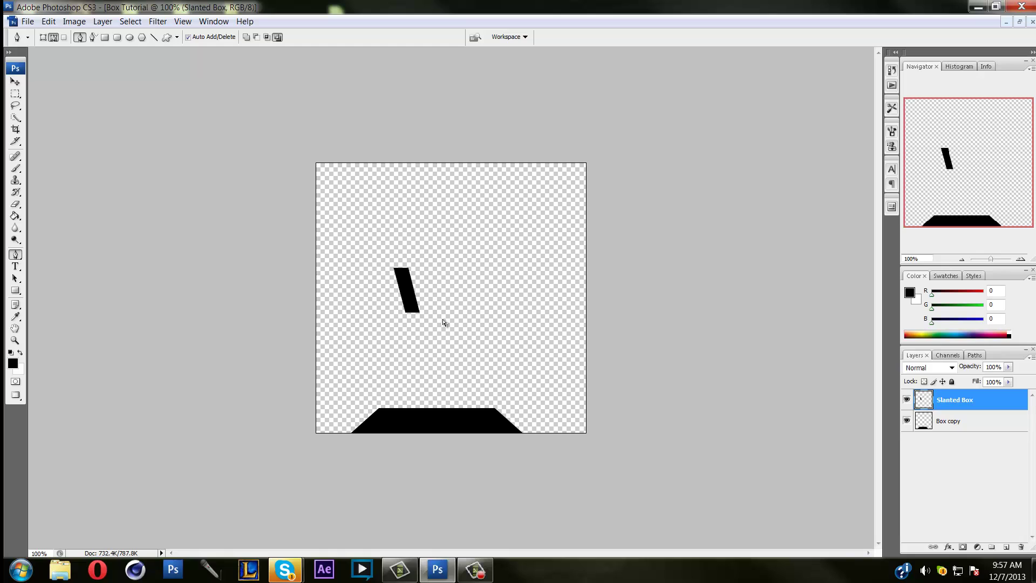
{"action": "key", "text": "ctrl+t"}
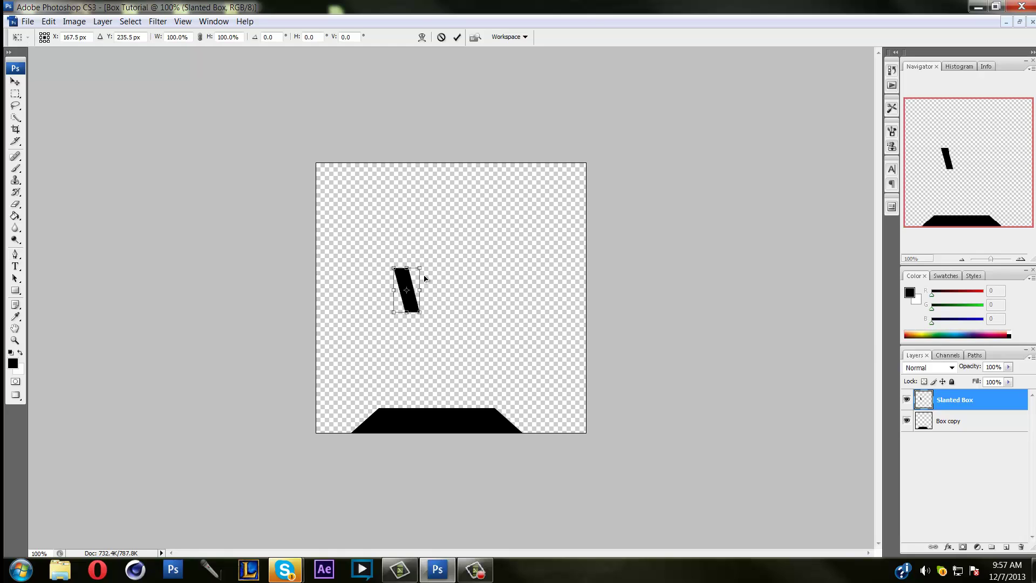
{"action": "mouse_move", "coordinate": [393, 268]}
{"action": "left_mouse_down"}
{"action": "mouse_move", "coordinate": [419, 289]}
{"action": "mouse_move", "coordinate": [399, 278]}
{"action": "mouse_move", "coordinate": [404, 285]}
{"action": "left_mouse_up"}
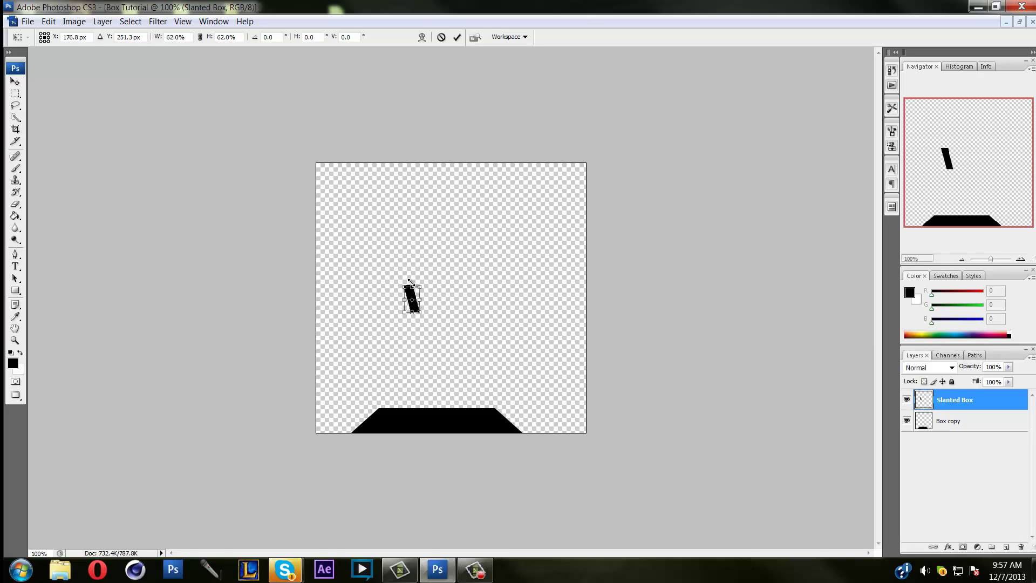
{"action": "left_click", "coordinate": [459, 36]}
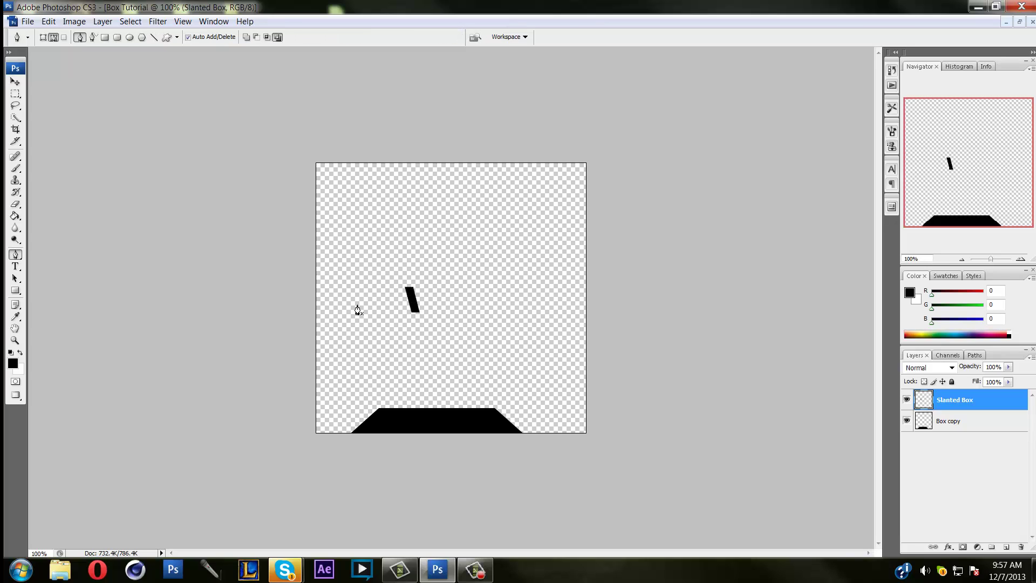
{"action": "left_click", "coordinate": [15, 81]}
{"action": "left_click_drag", "start_coordinate": [436, 360], "coordinate": [470, 300]}
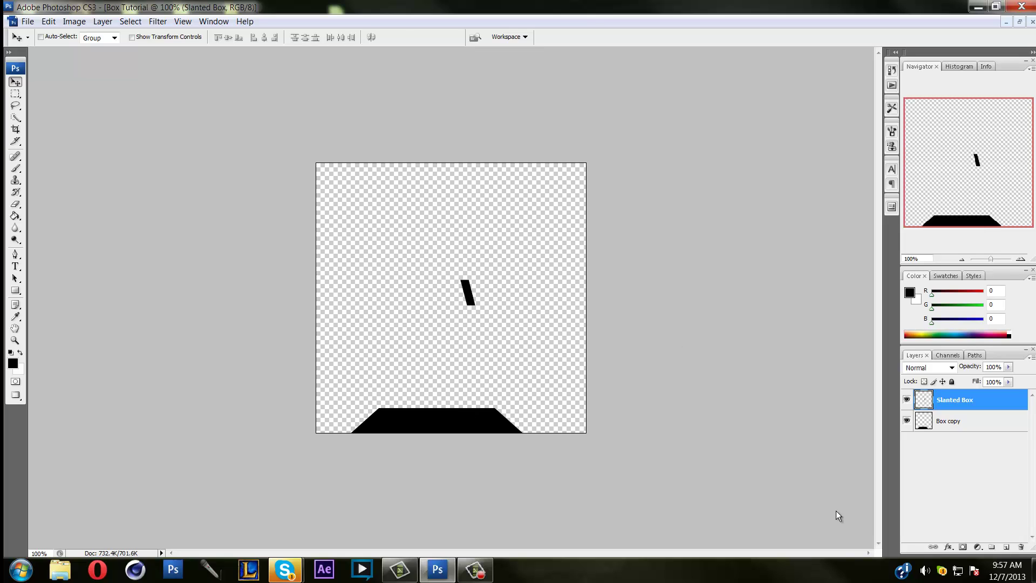